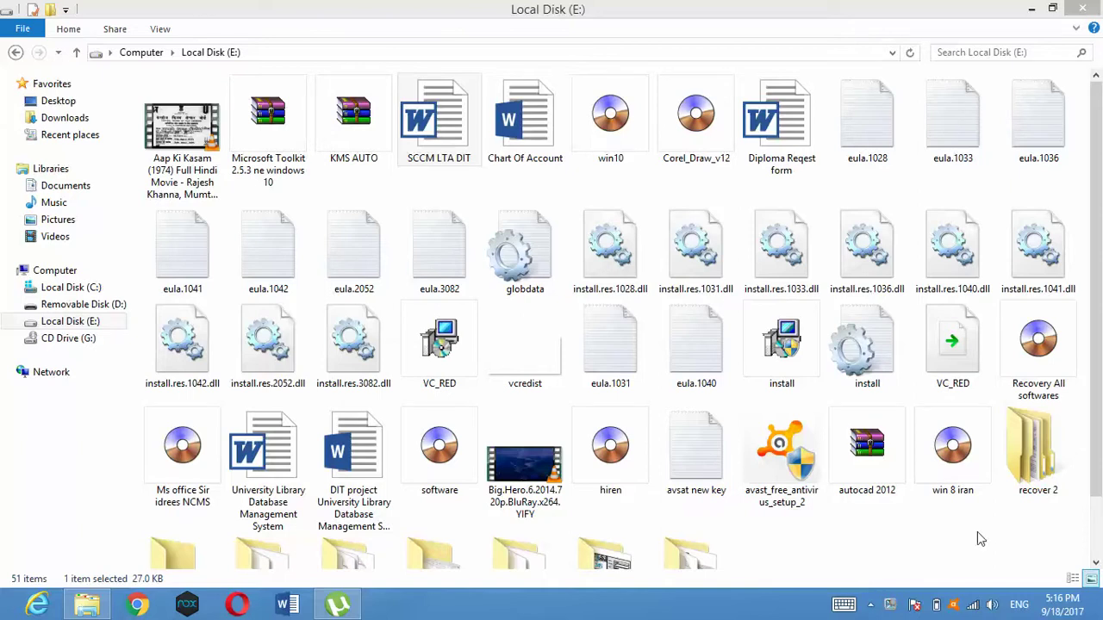
Step: Open the autocad 2012 folder on Local Disk (E:)
click(1049, 446)
key(End)
key(Home)
key(a)
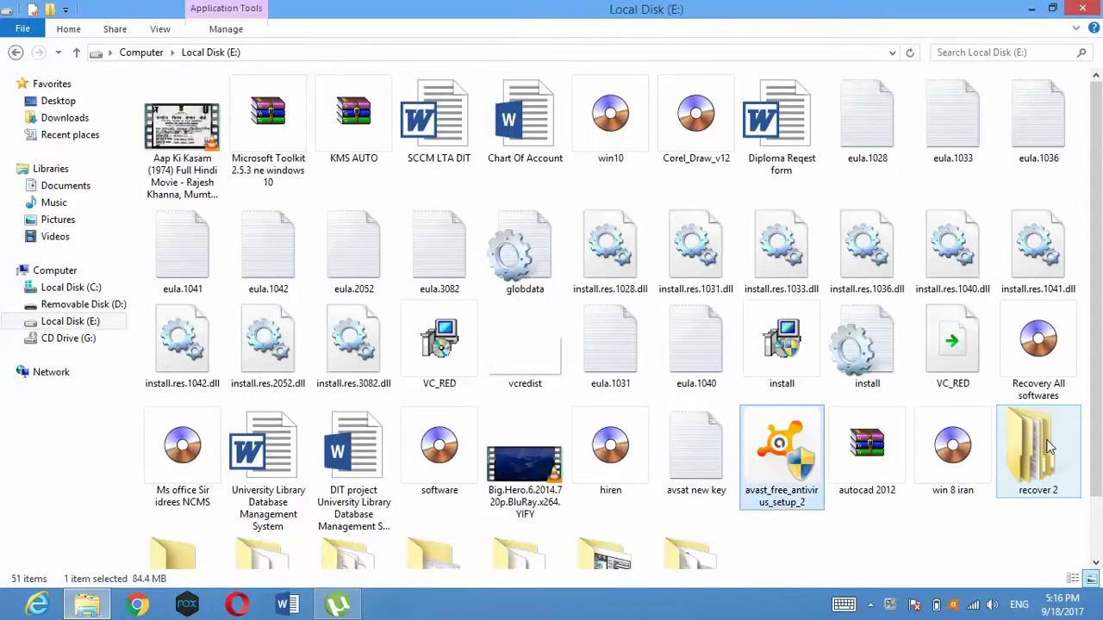
key(a)
key(a)
key(a)
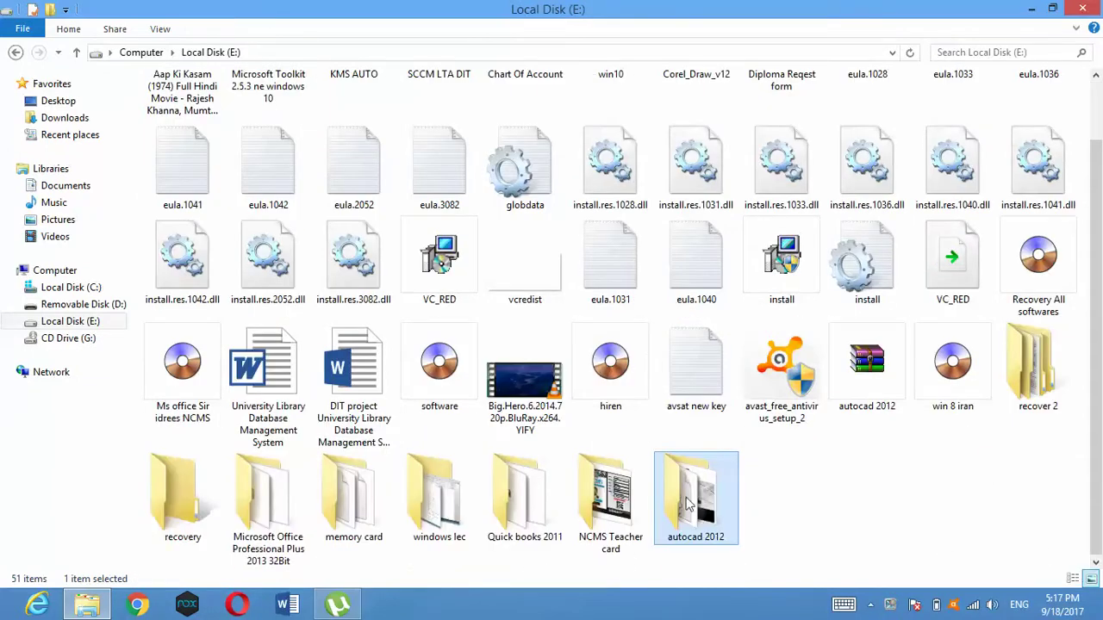
double_click(685, 500)
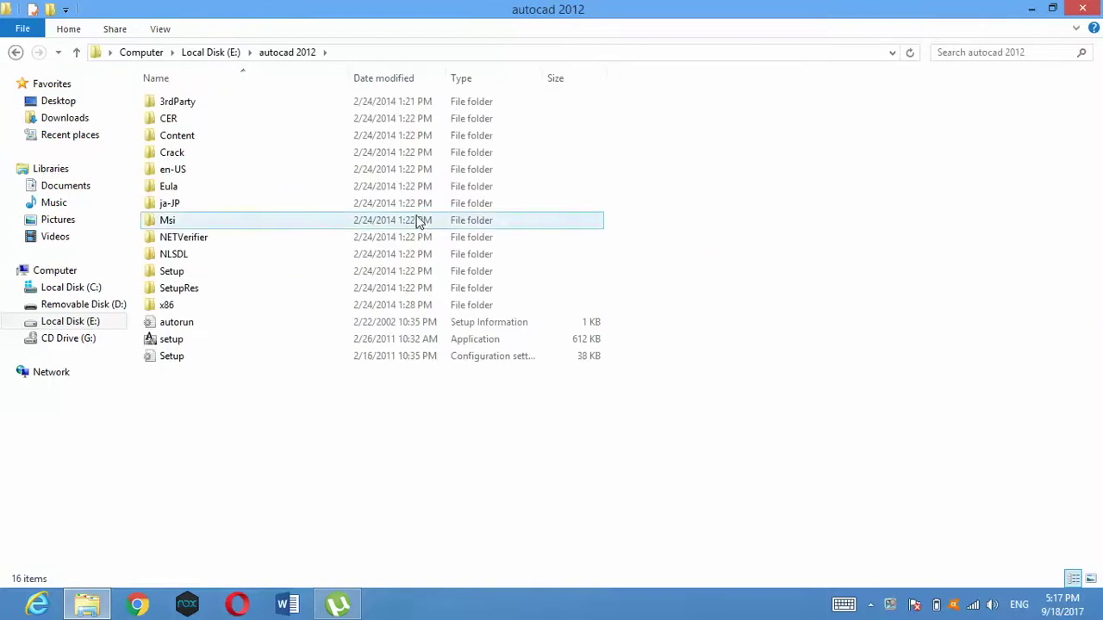
Step: Show the folder as Large icons, launch setup, and dismiss the .NET Framework 3.5 prompt
click(161, 29)
click(306, 55)
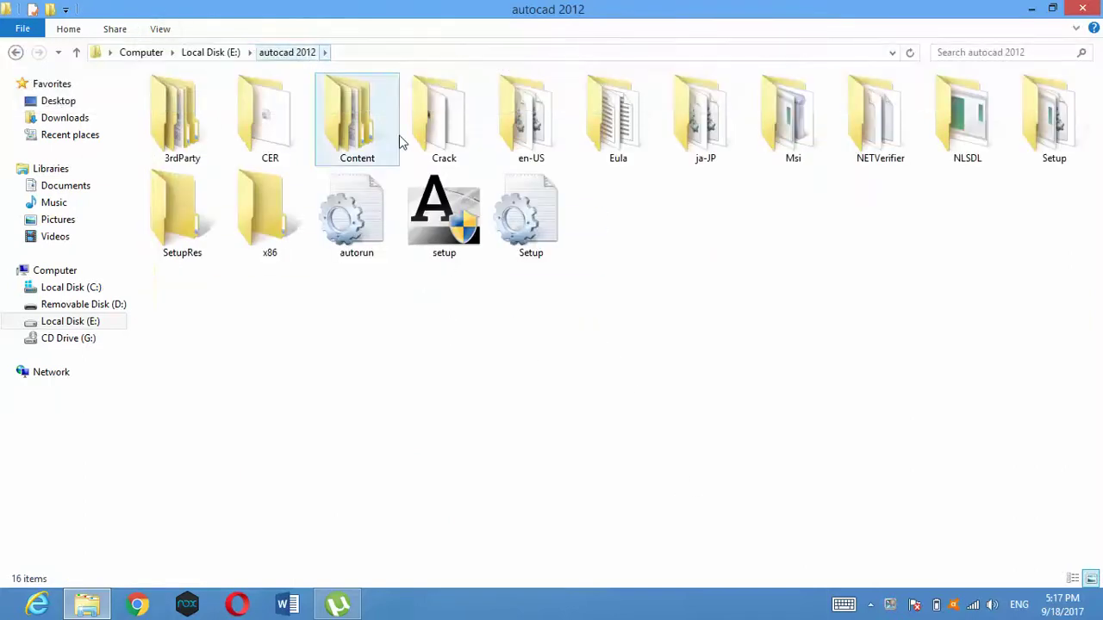
click(412, 227)
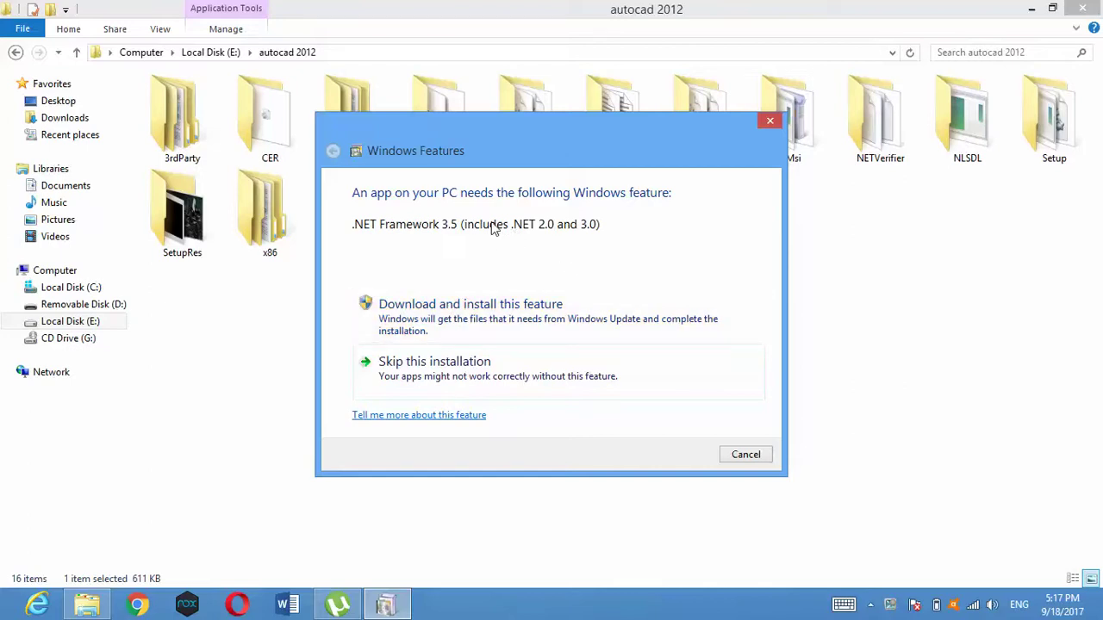
click(771, 122)
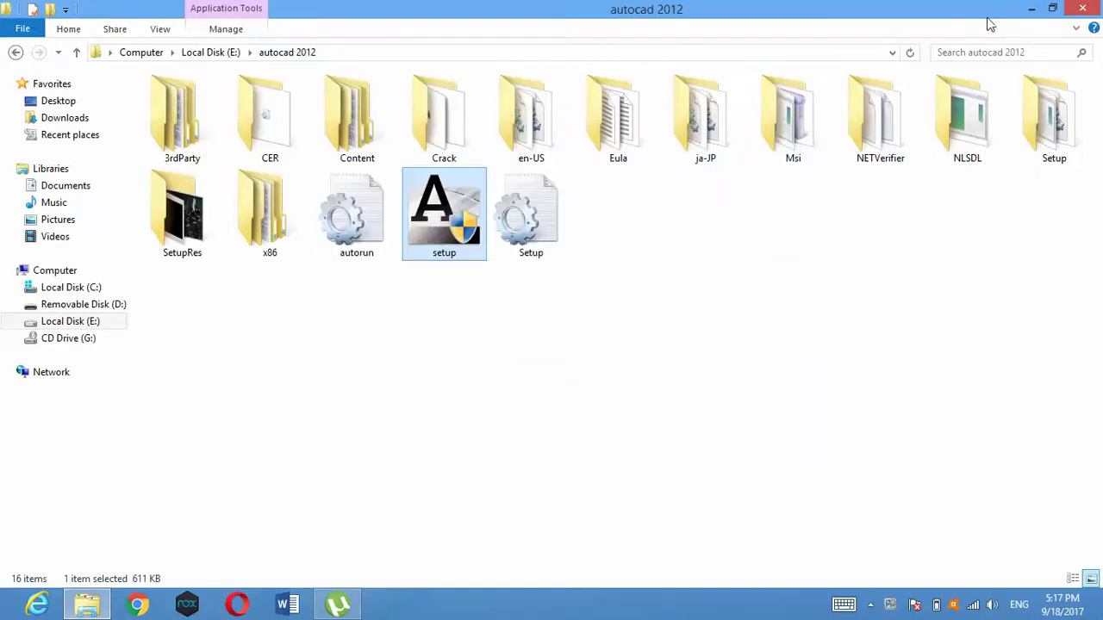
click(1031, 11)
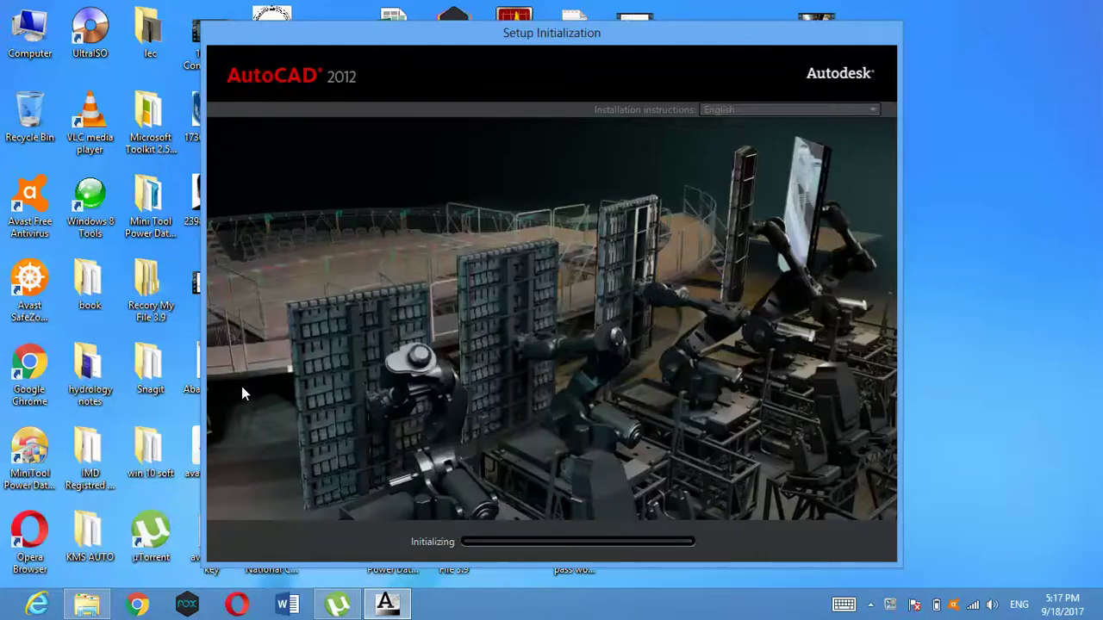
Step: Browse Windows 8 Tools into the Microsoft .NET Framework 3.5 folder, then close that window
click(78, 318)
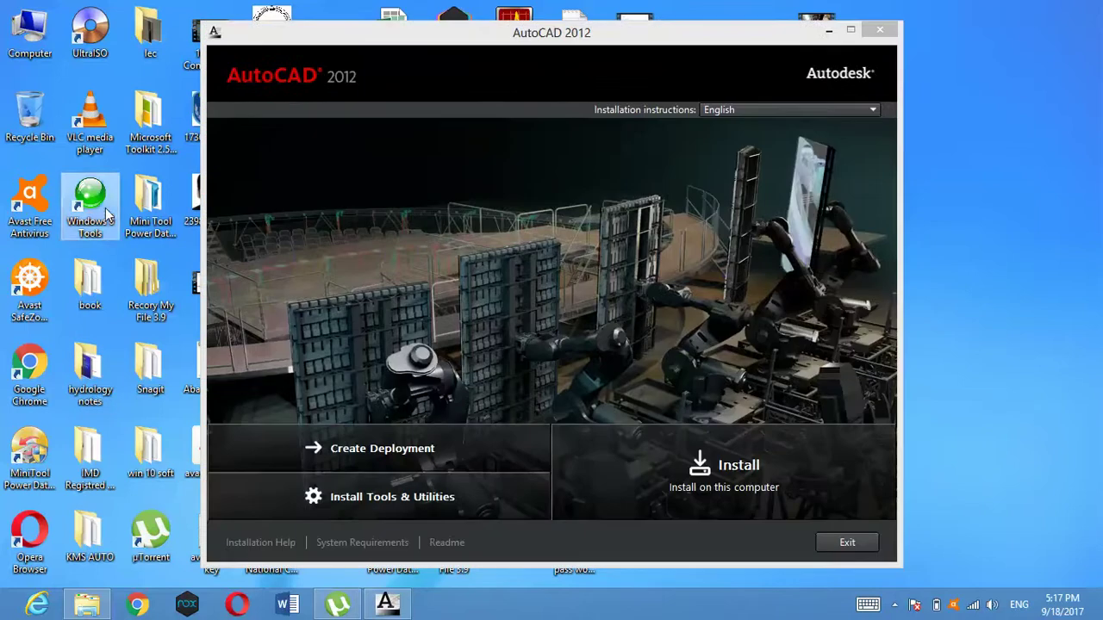
double_click(112, 201)
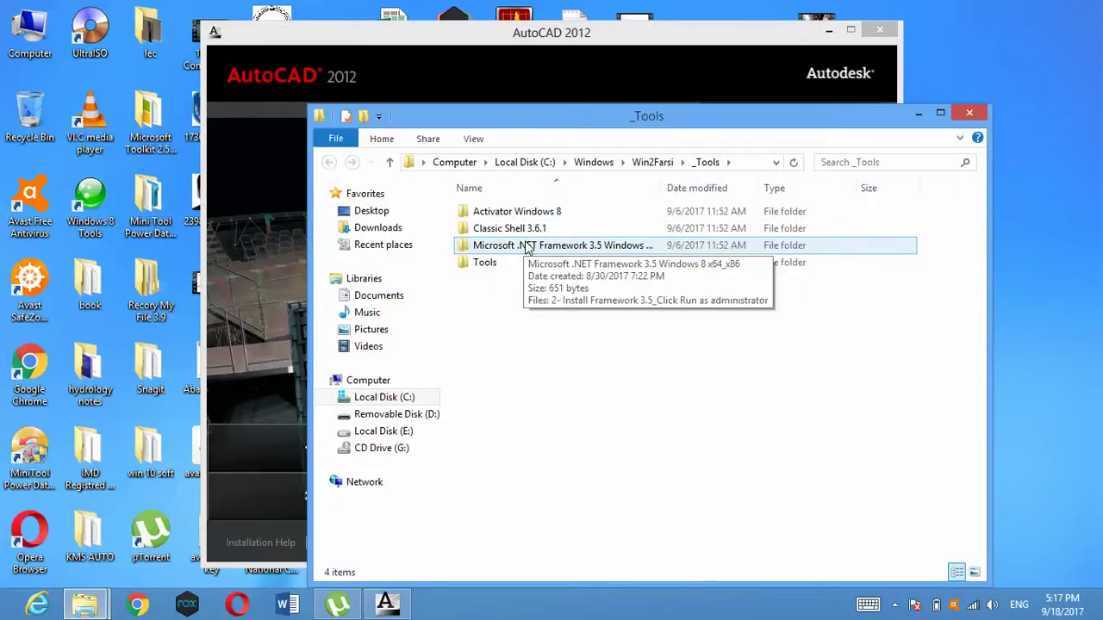
double_click(527, 247)
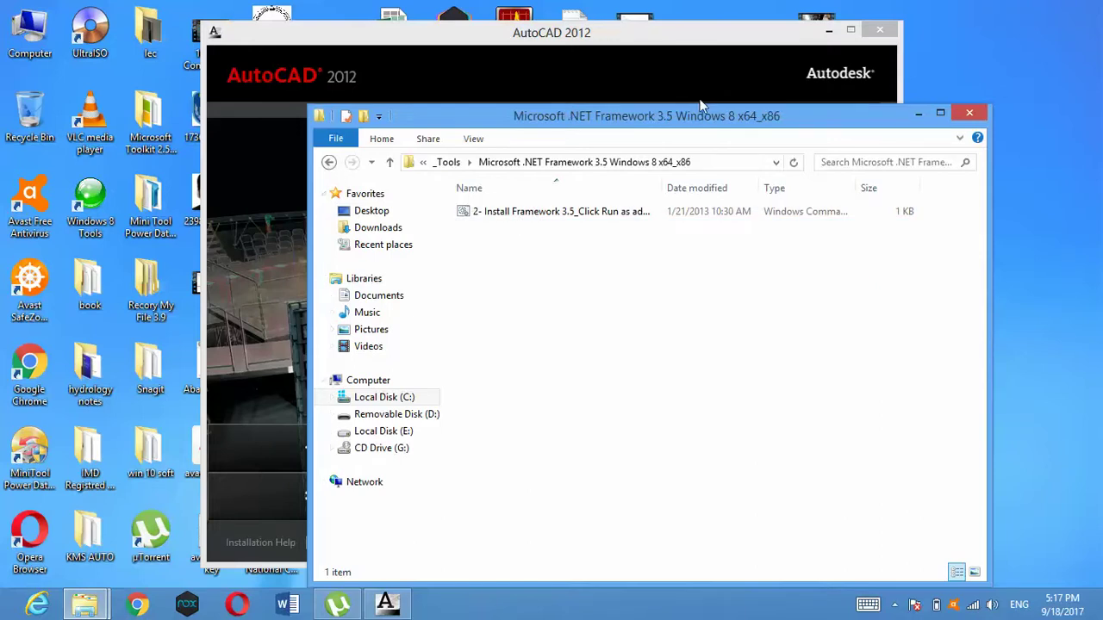
click(971, 114)
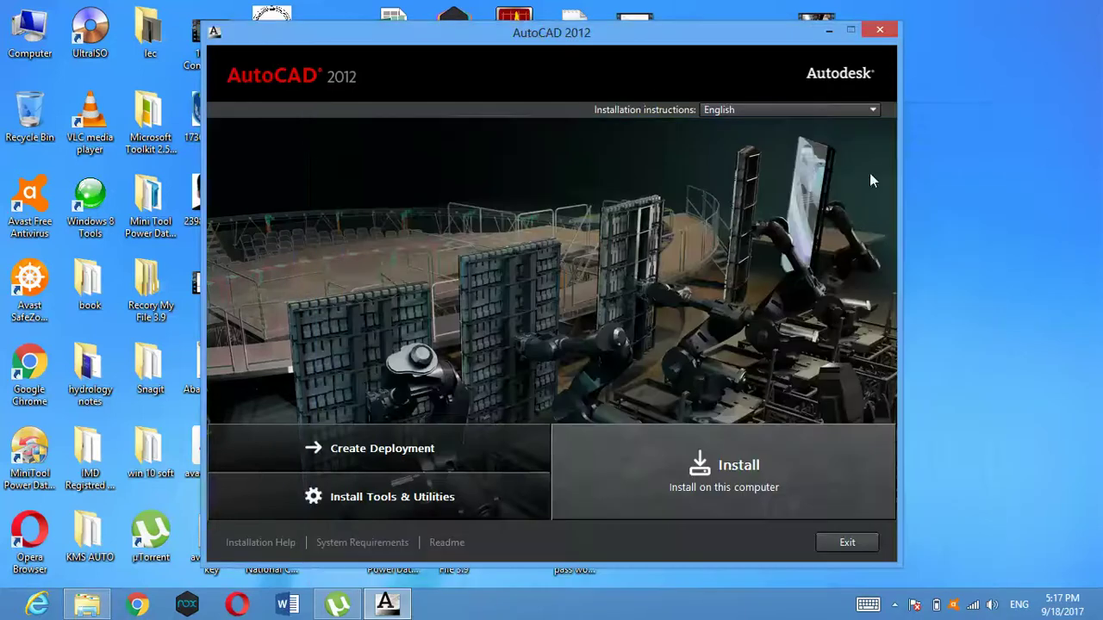
Step: Start the AutoCAD 2012 install and accept the license agreement to reach Product Information
click(731, 475)
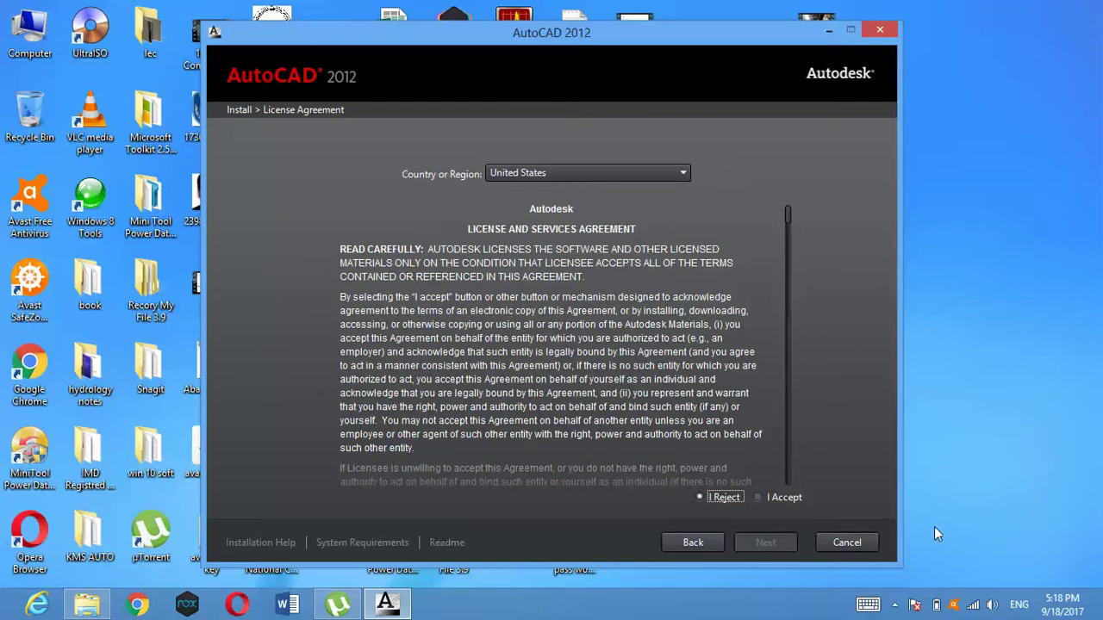
click(769, 500)
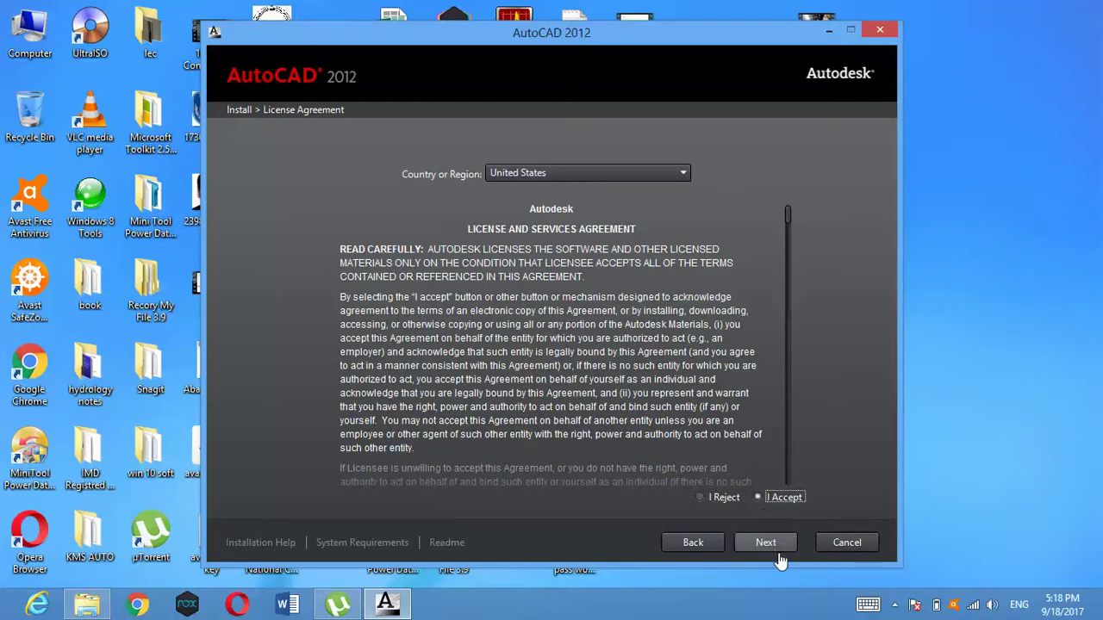
click(766, 543)
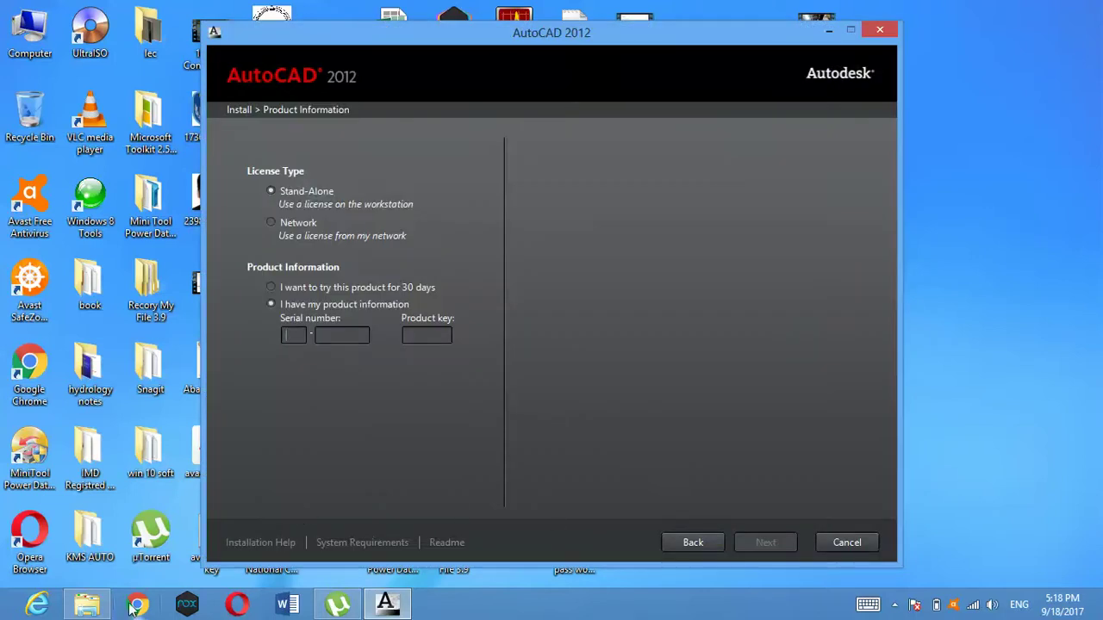
click(90, 603)
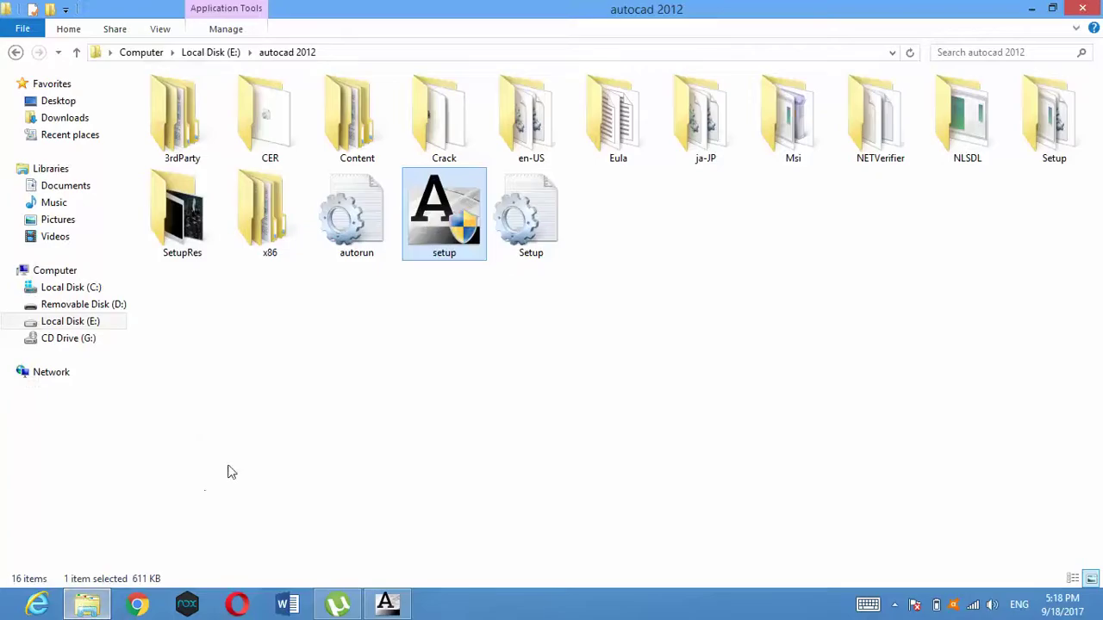
Step: Open install.txt from the Crack folder in Notepad, then return to the AutoCAD installer
double_click(433, 148)
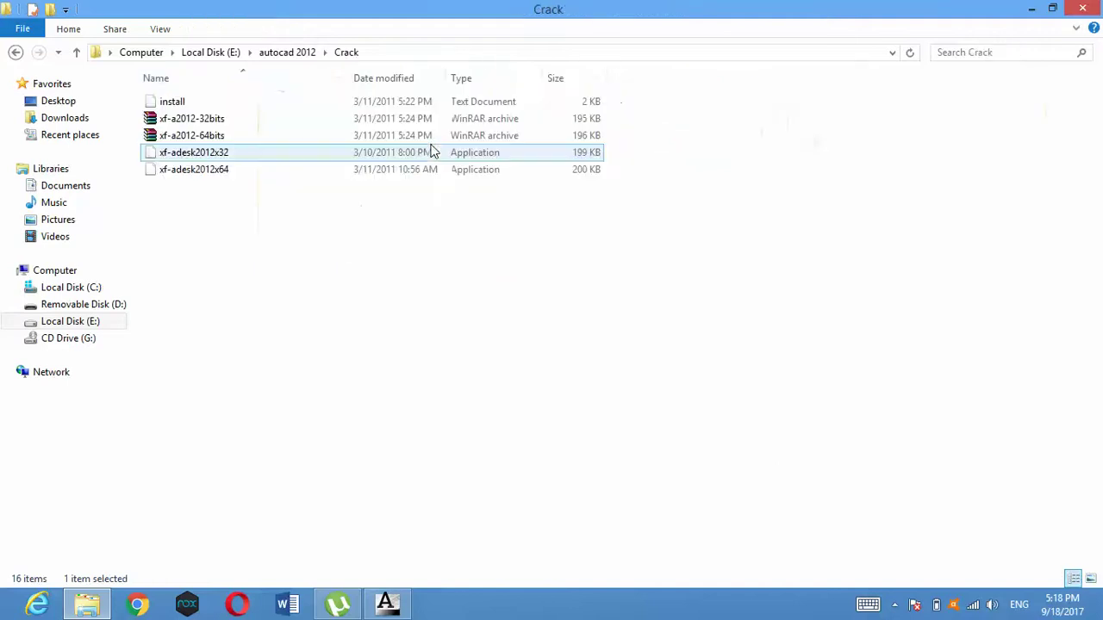
double_click(244, 104)
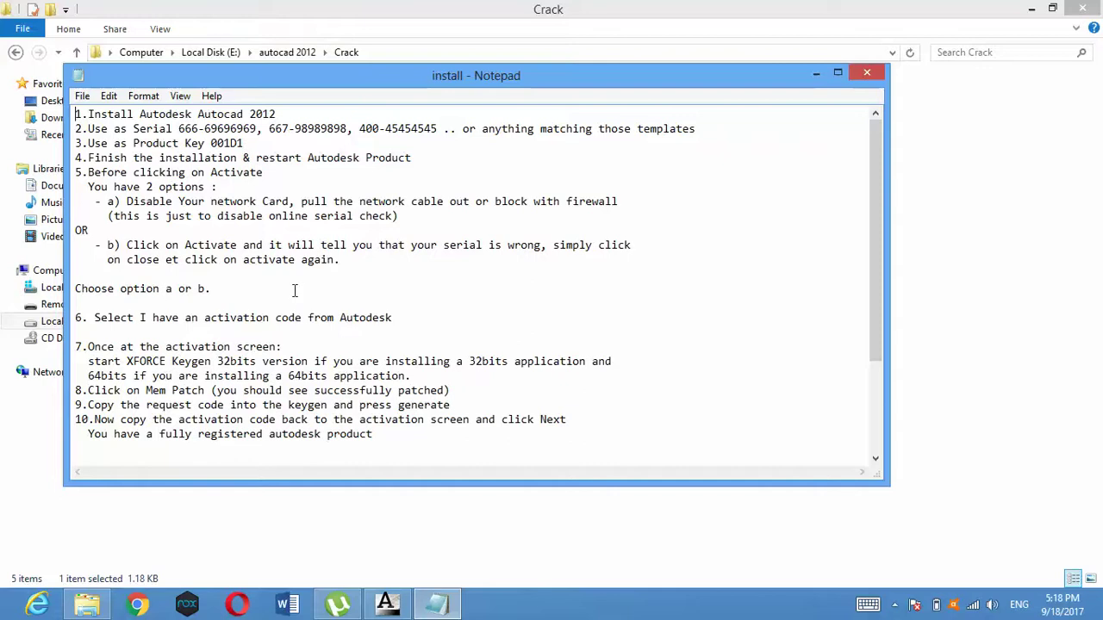
click(399, 608)
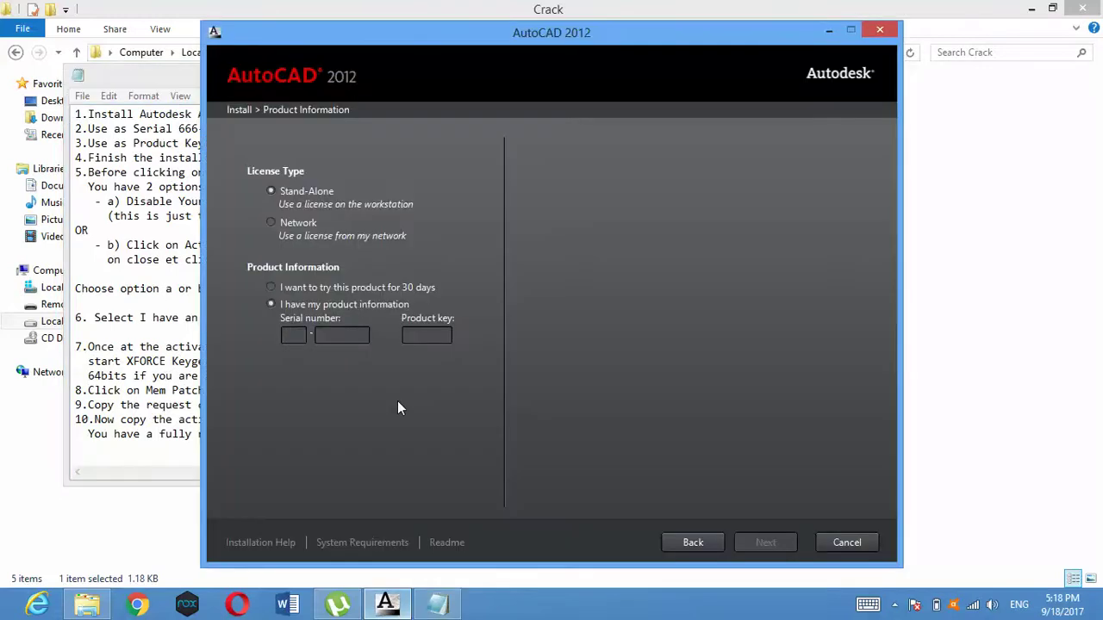
Step: Enter the serial number and product key from the install notes on Product Information
text(666-6)
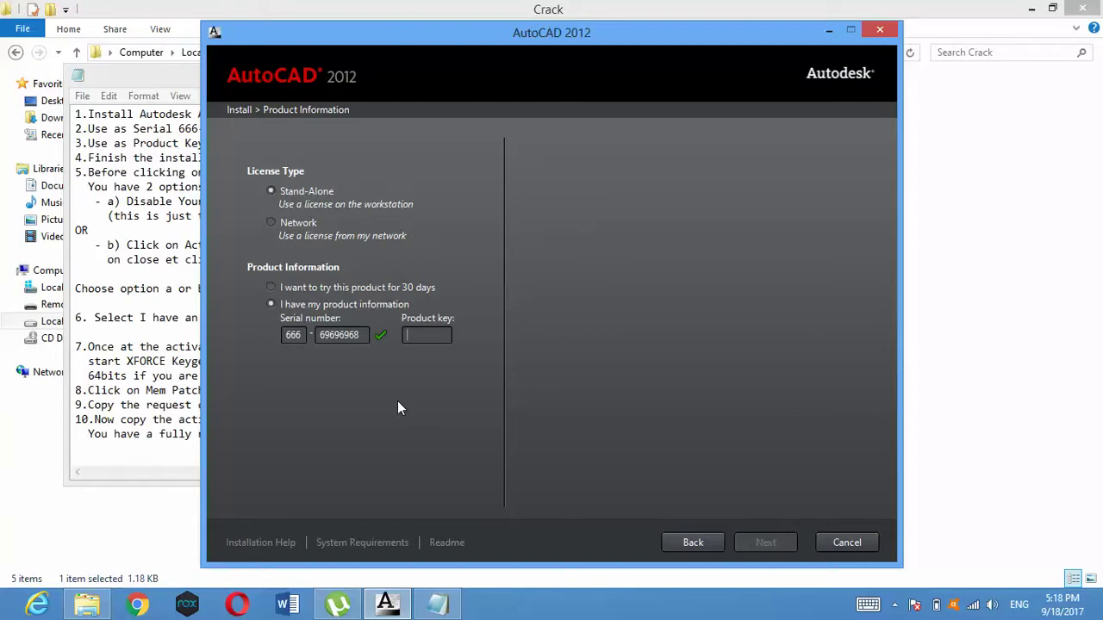
text(9)
text(00)
text(1D1)
Step: Reopen install.txt from the Crack folder, select the serial number, and return to the installer
click(998, 399)
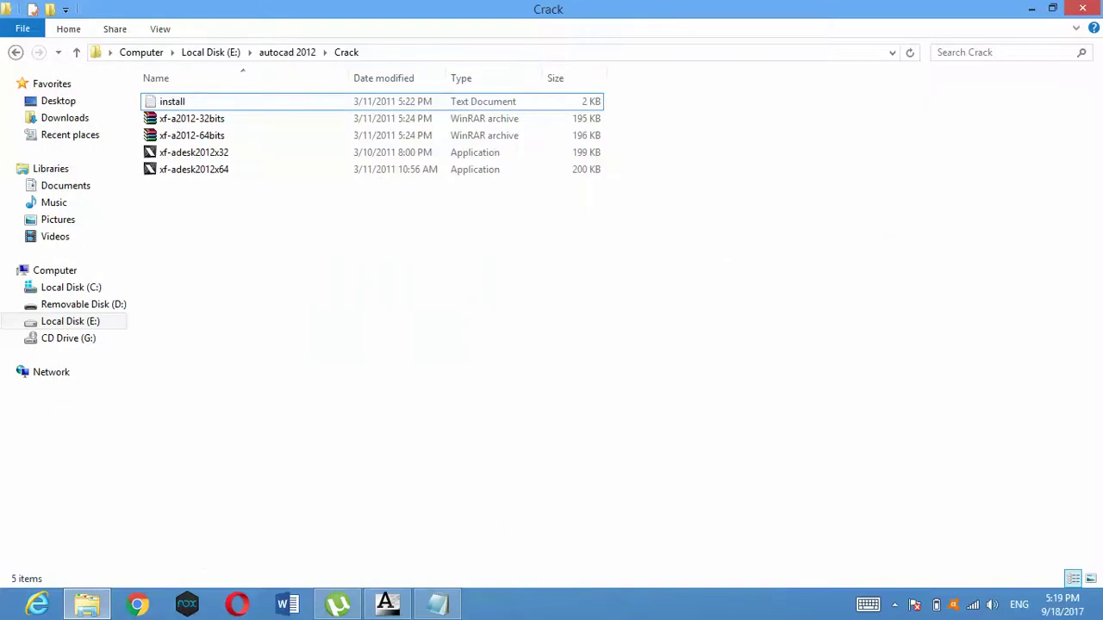
click(438, 604)
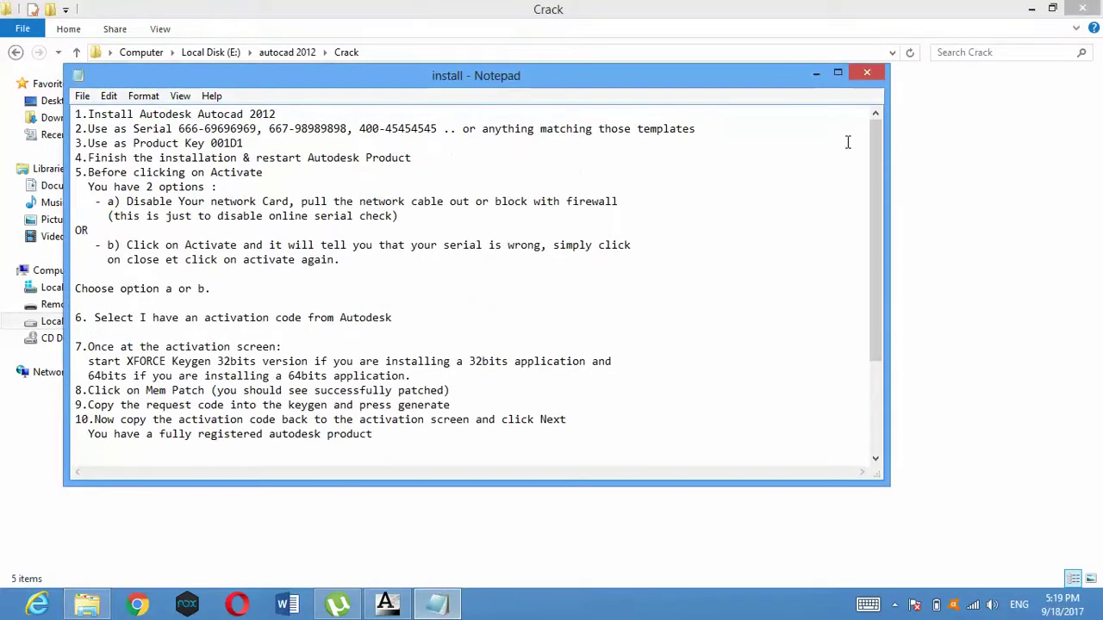
click(867, 72)
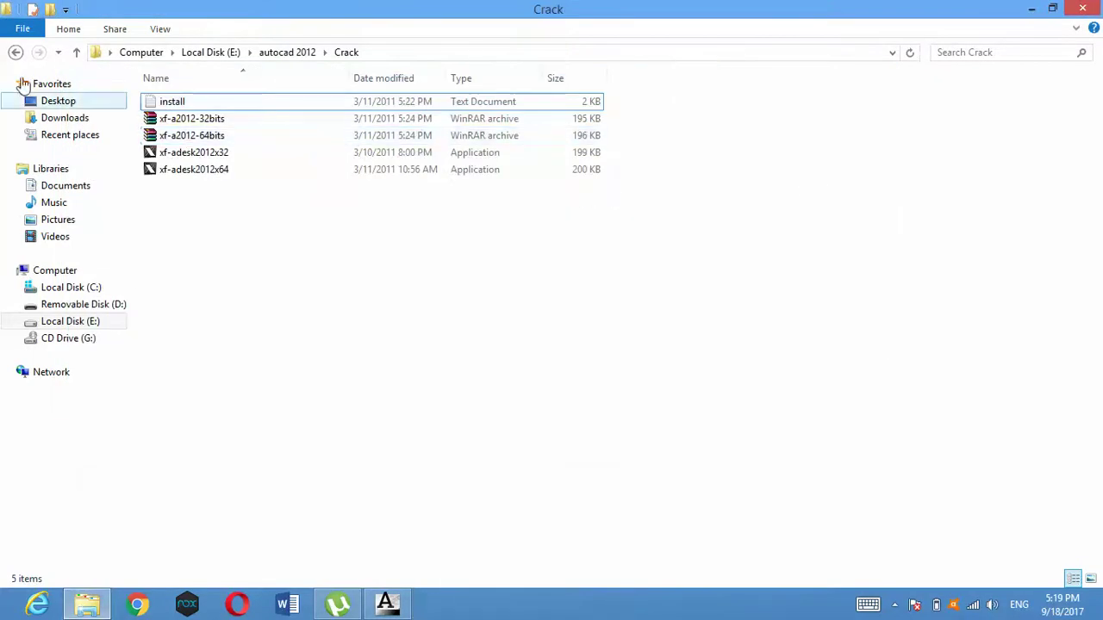
click(15, 53)
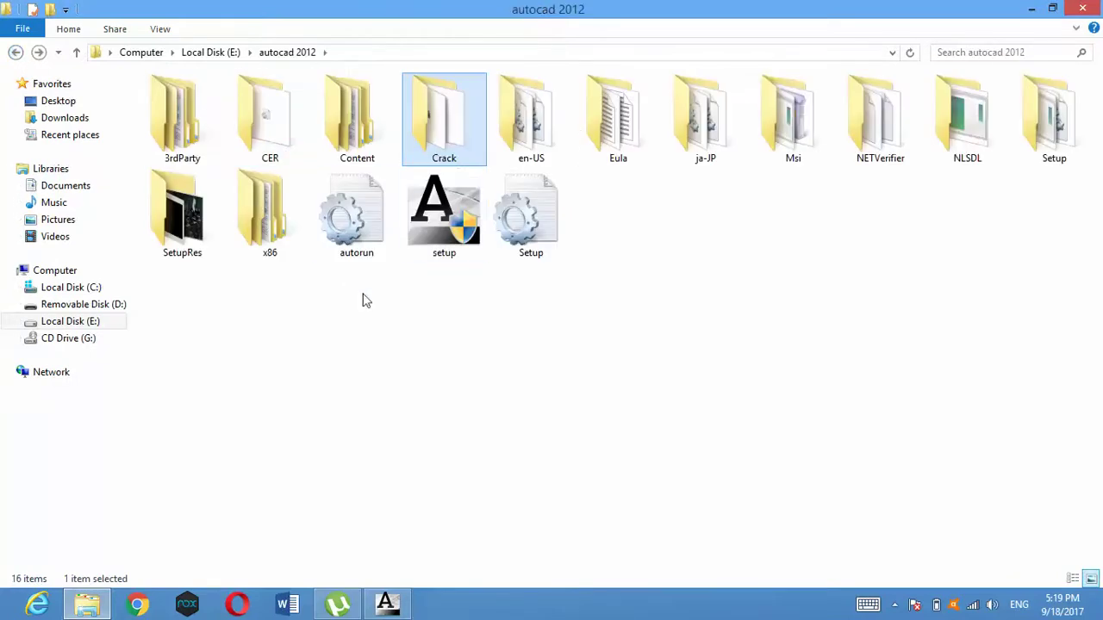
double_click(434, 157)
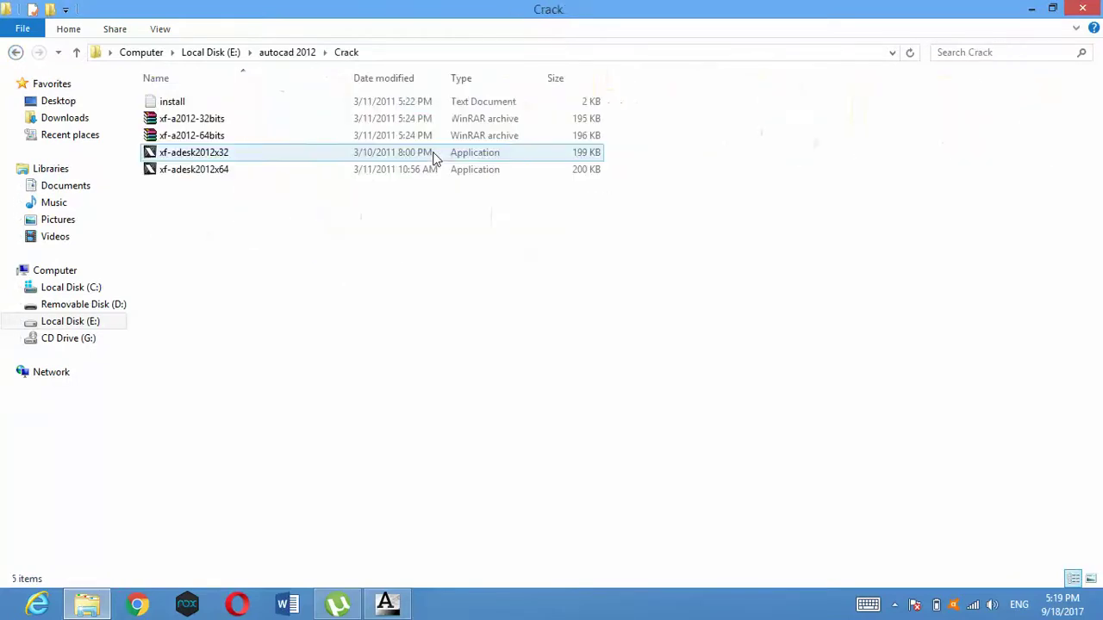
double_click(308, 101)
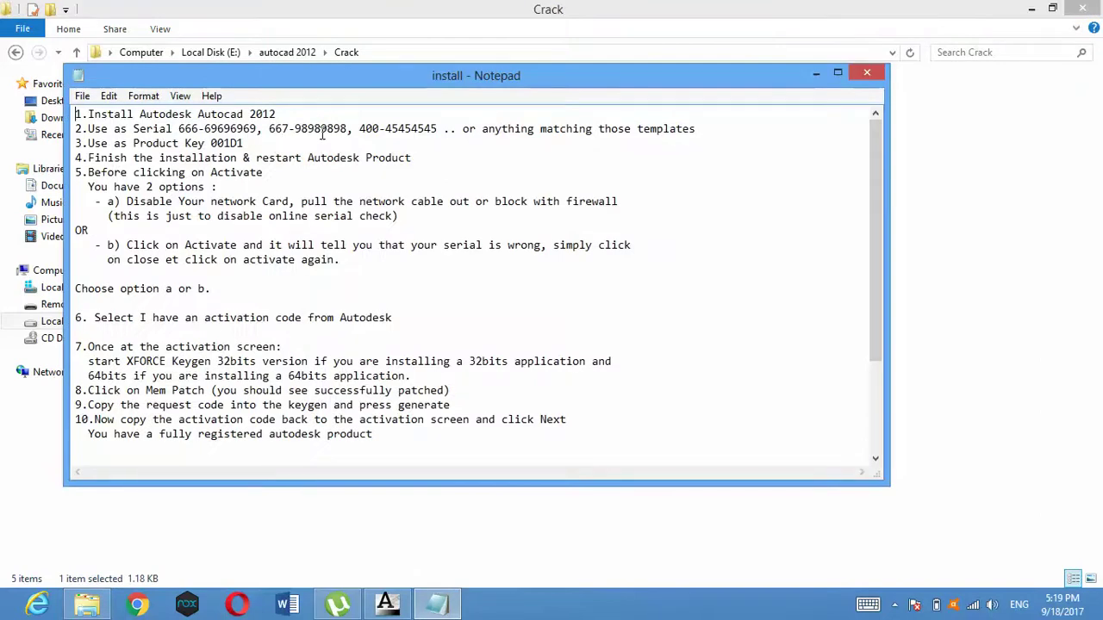
mouse_move(256, 128)
mouse_down()
mouse_move(224, 129)
mouse_move(212, 143)
mouse_up()
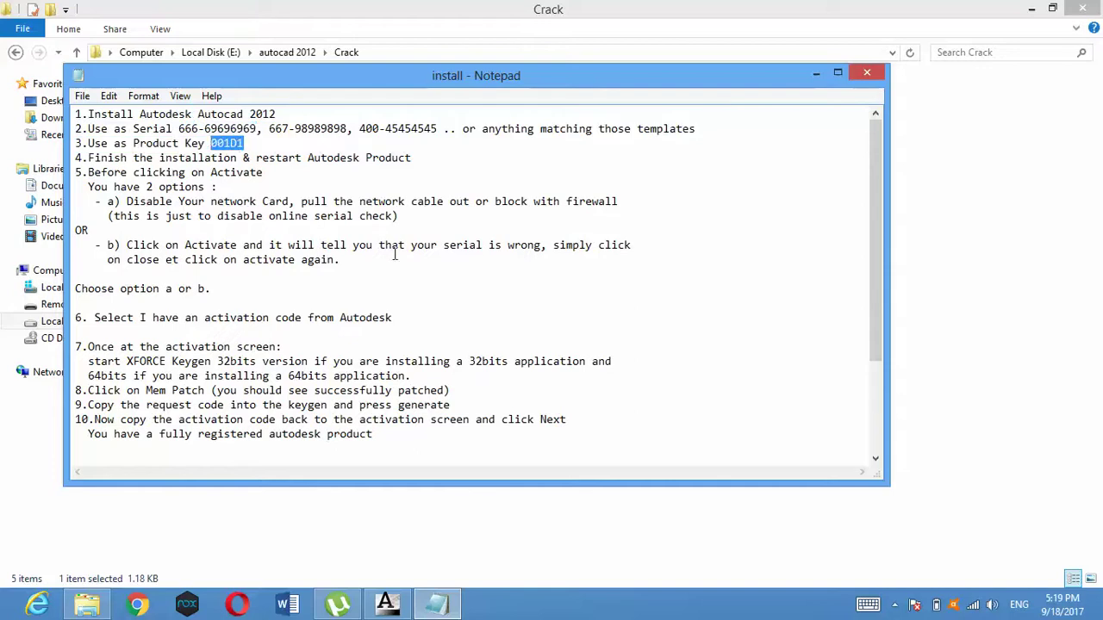
click(386, 604)
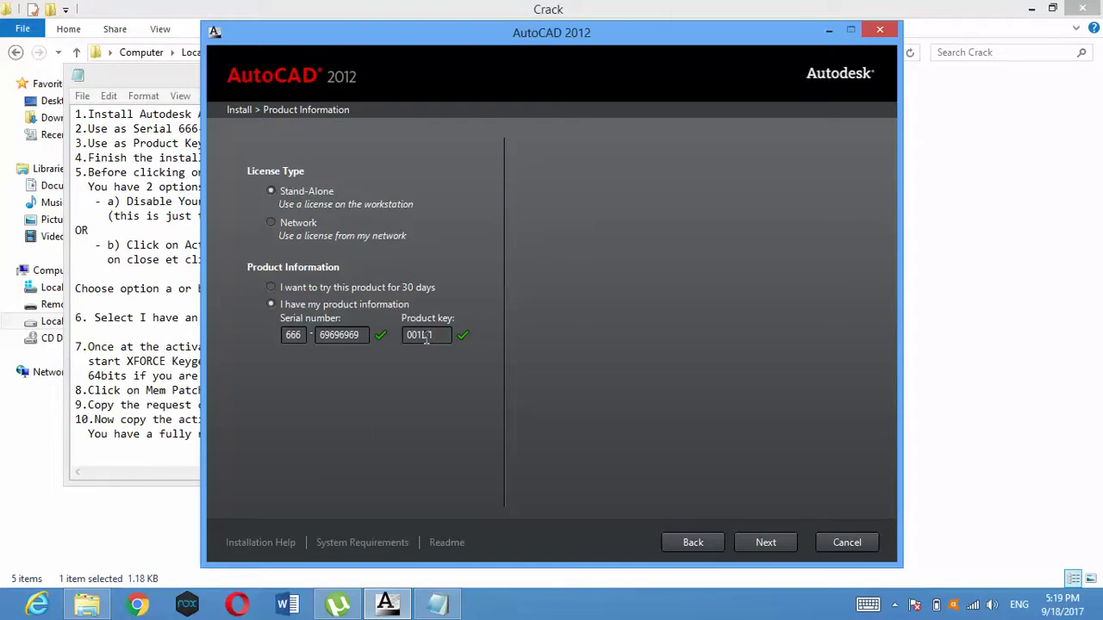
Step: Exclude Autodesk Inventor Fusion 2012 so only AutoCAD 2012 installs, and start installation
click(768, 543)
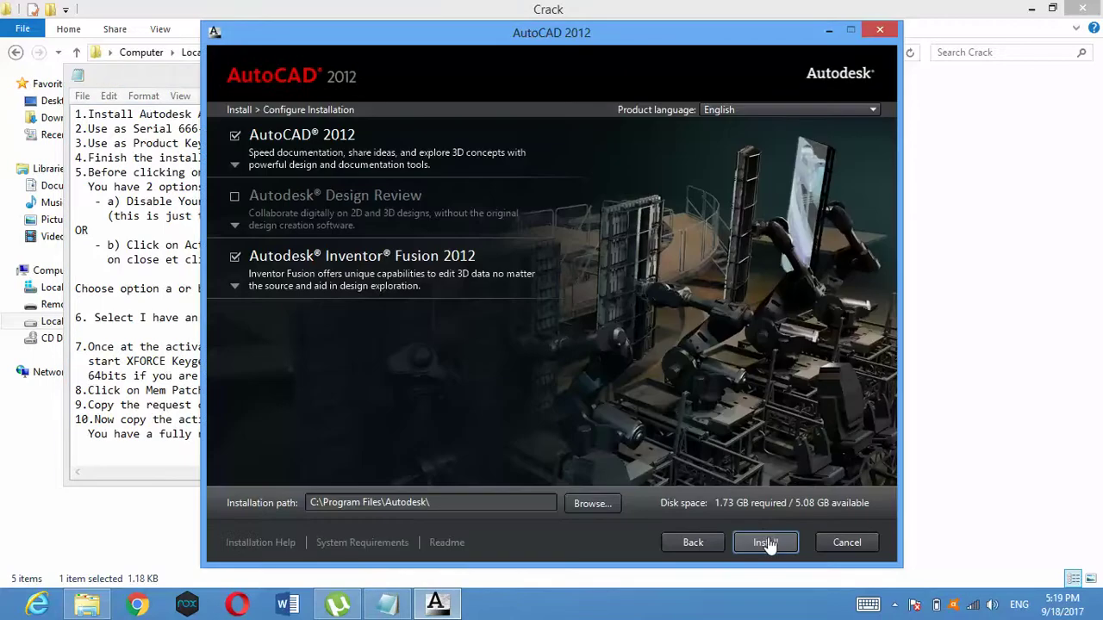
click(234, 256)
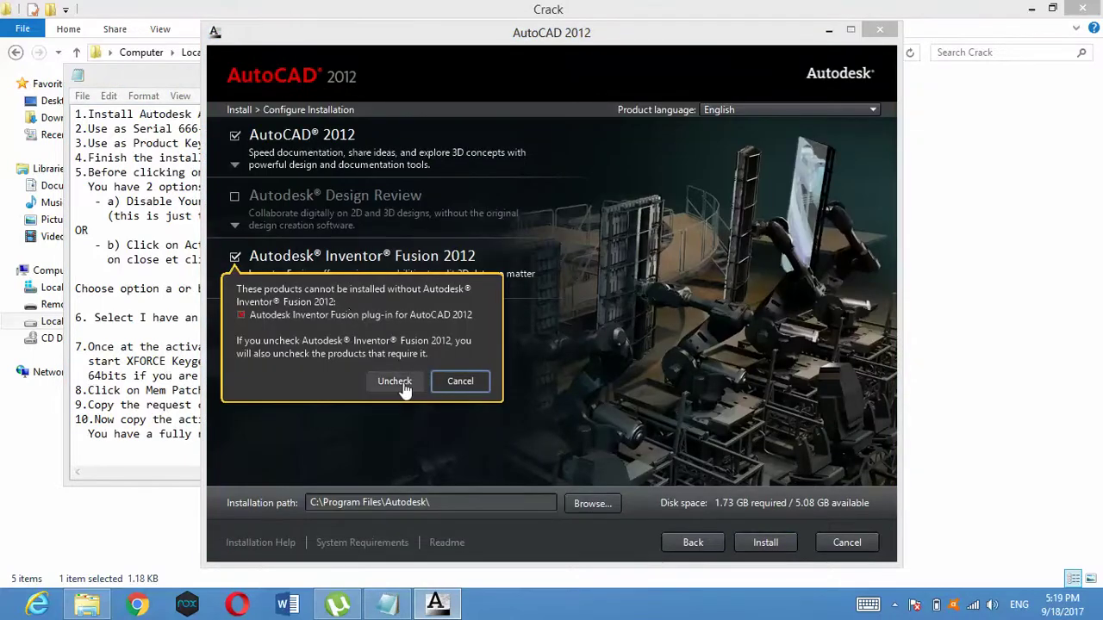
click(403, 382)
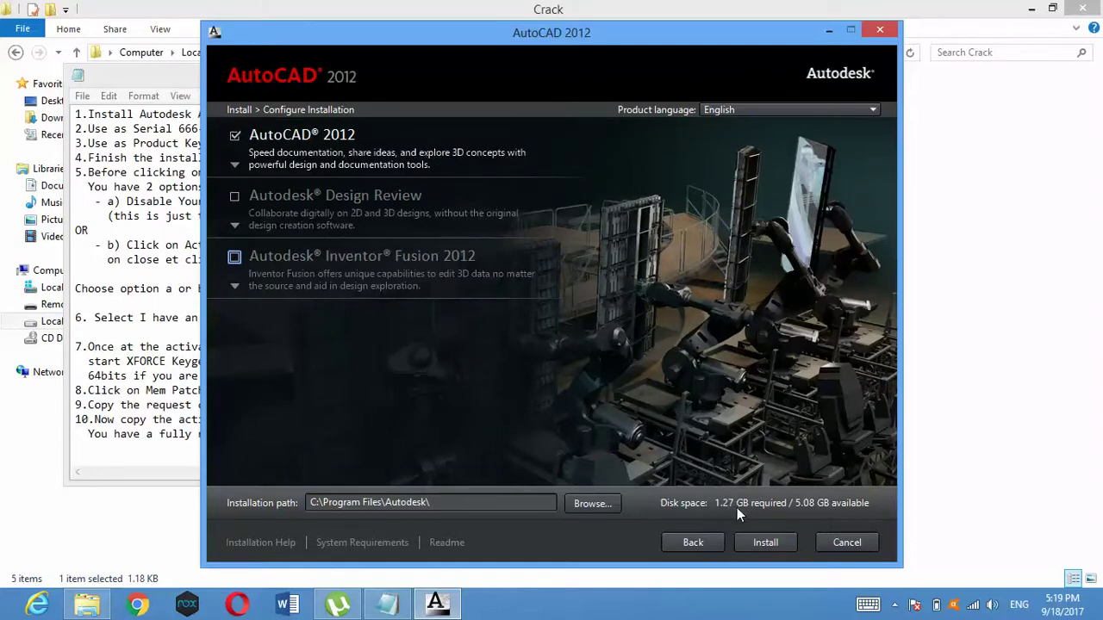
click(767, 543)
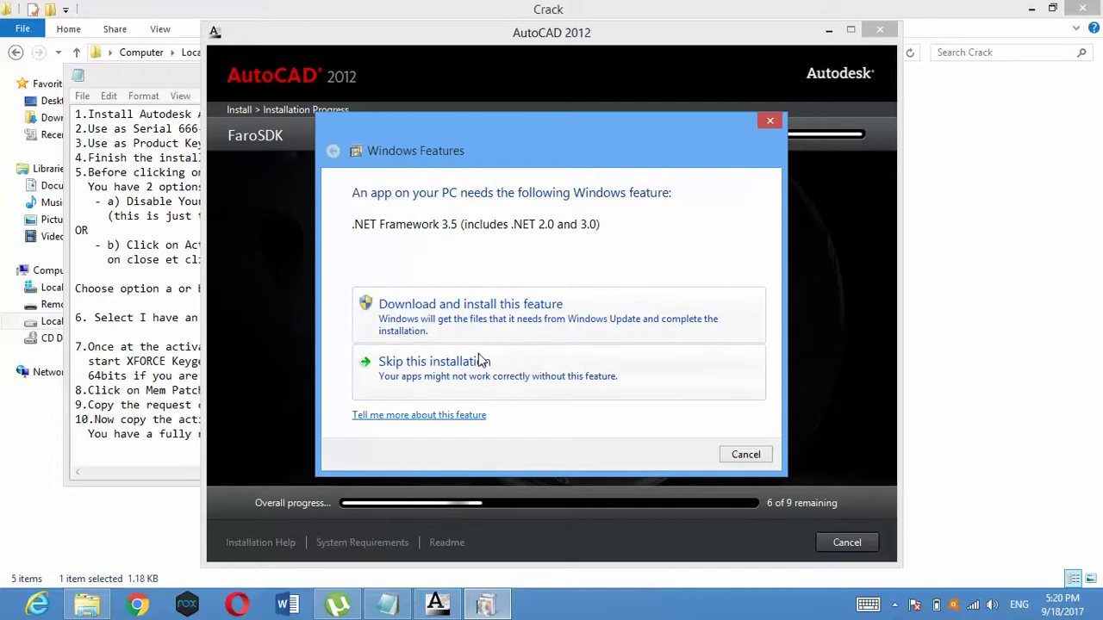
Step: Skip the .NET Framework 3.5 install, close the Notepad notes, and finish AutoCAD 2012 setup
click(480, 379)
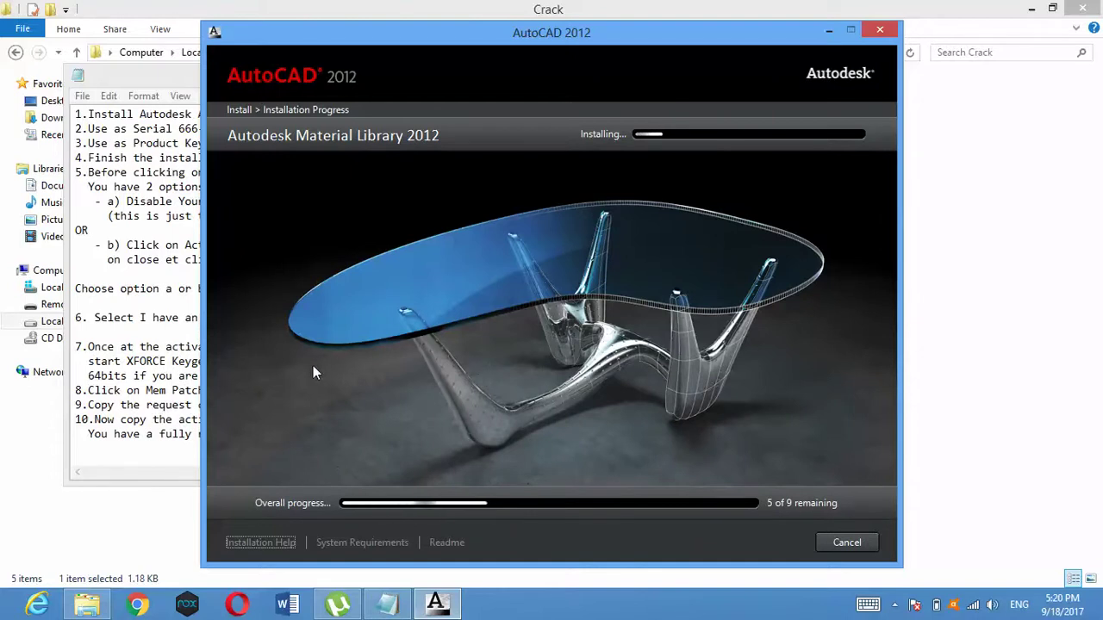
click(387, 604)
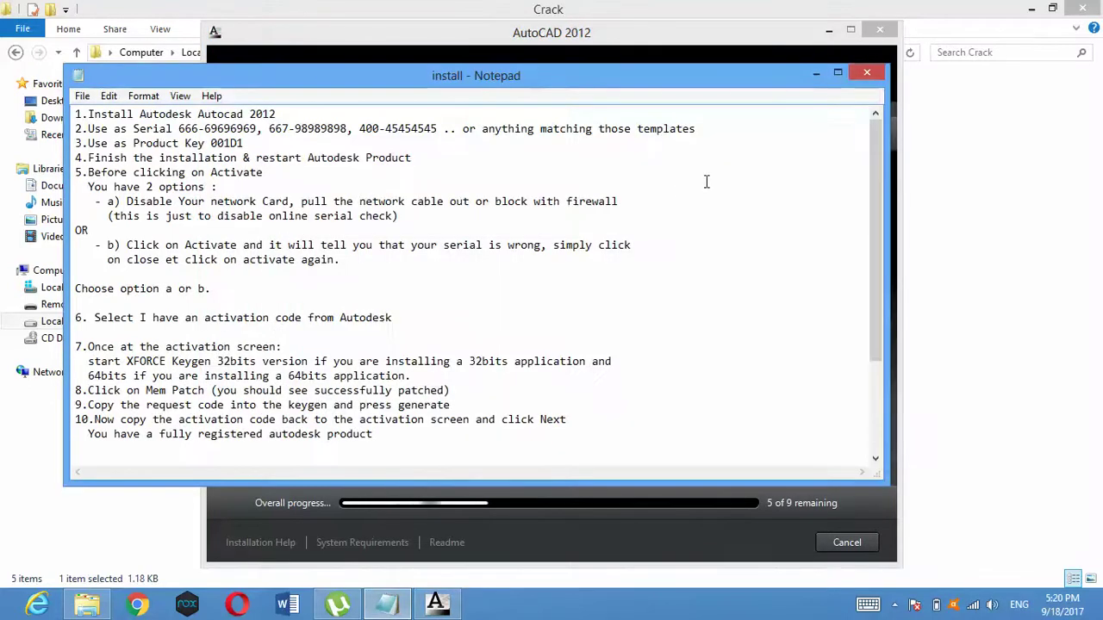
click(872, 76)
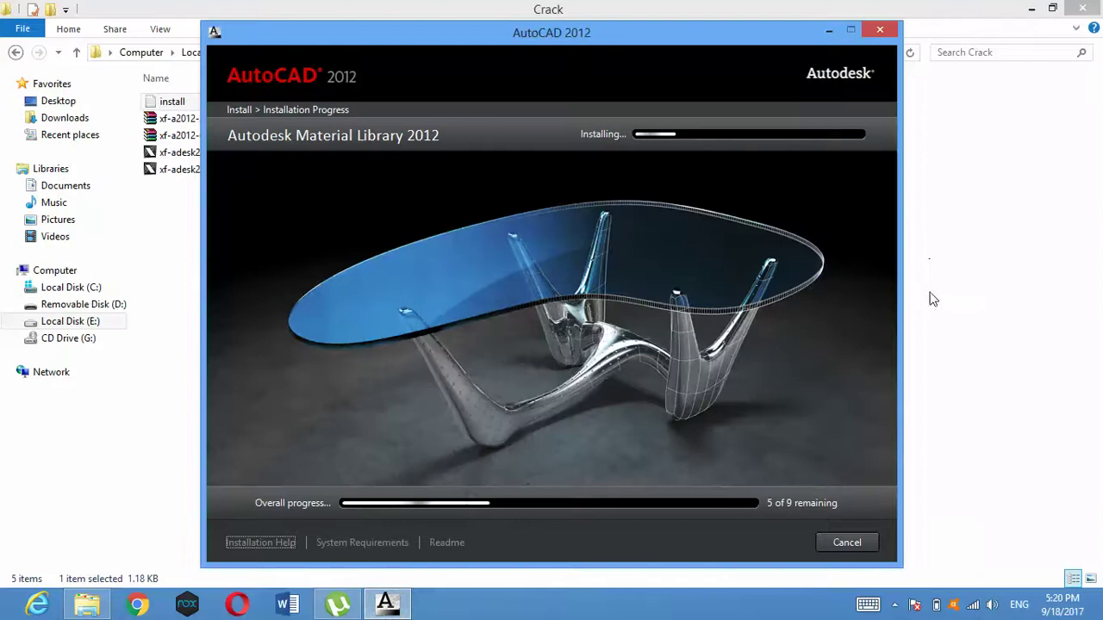
click(894, 605)
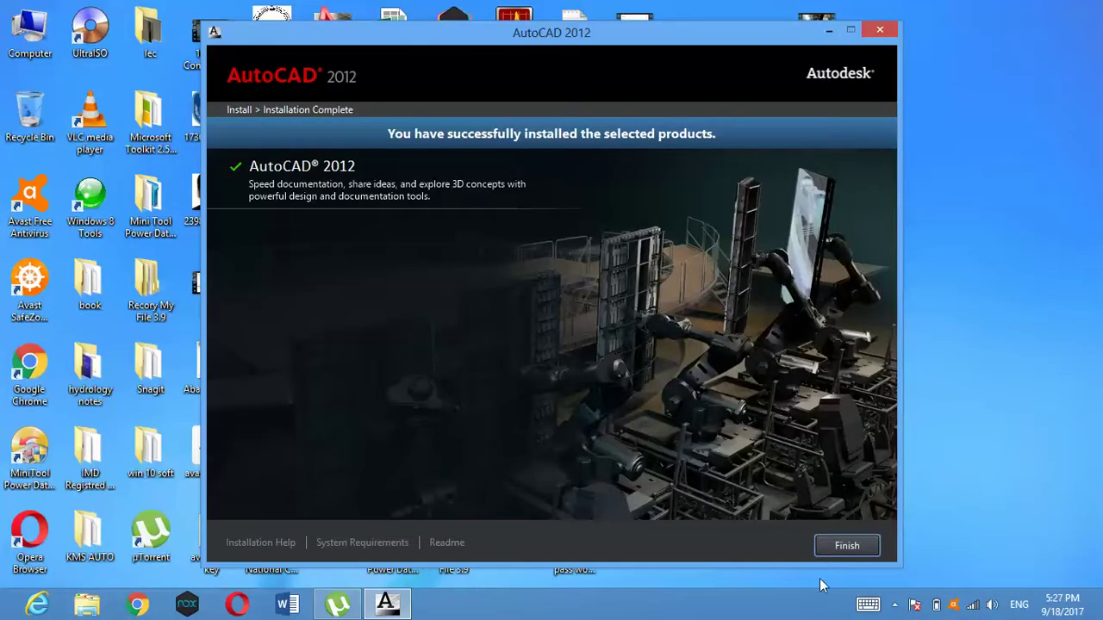
click(835, 548)
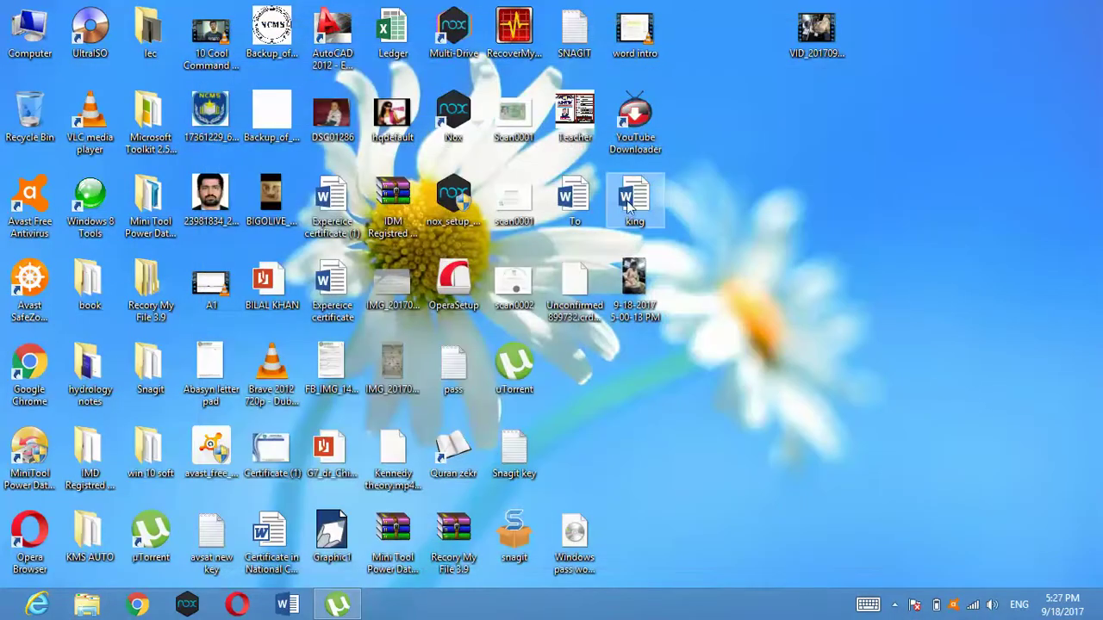
Step: Navigate from Computer through Local Disk (E:) and autocad 2012 into the Crack folder
double_click(42, 50)
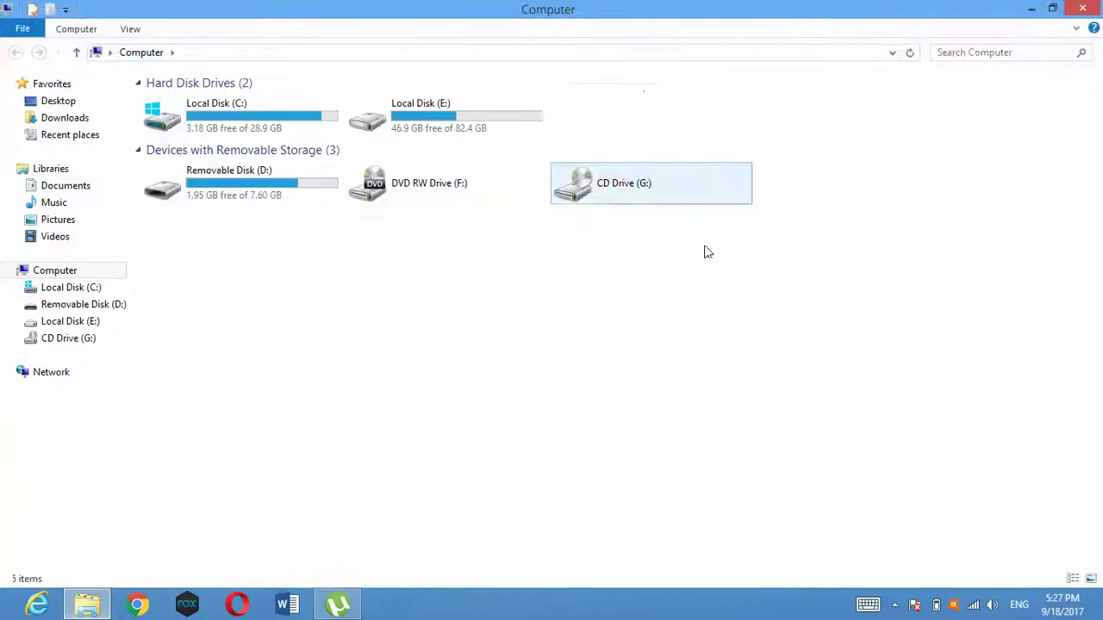
double_click(454, 102)
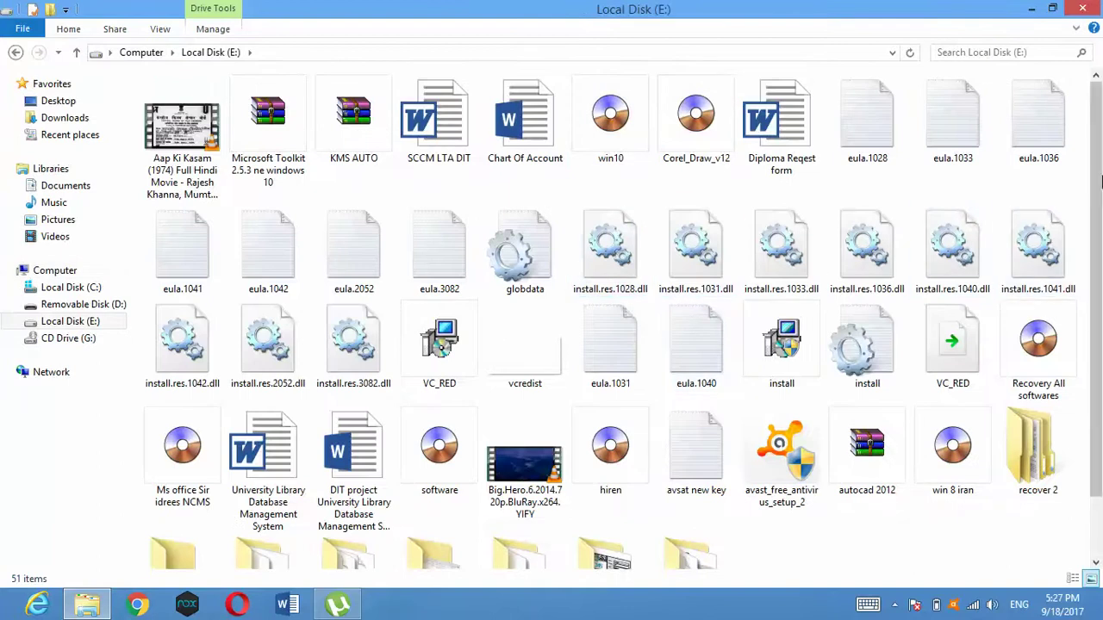
click(683, 541)
double_click(683, 500)
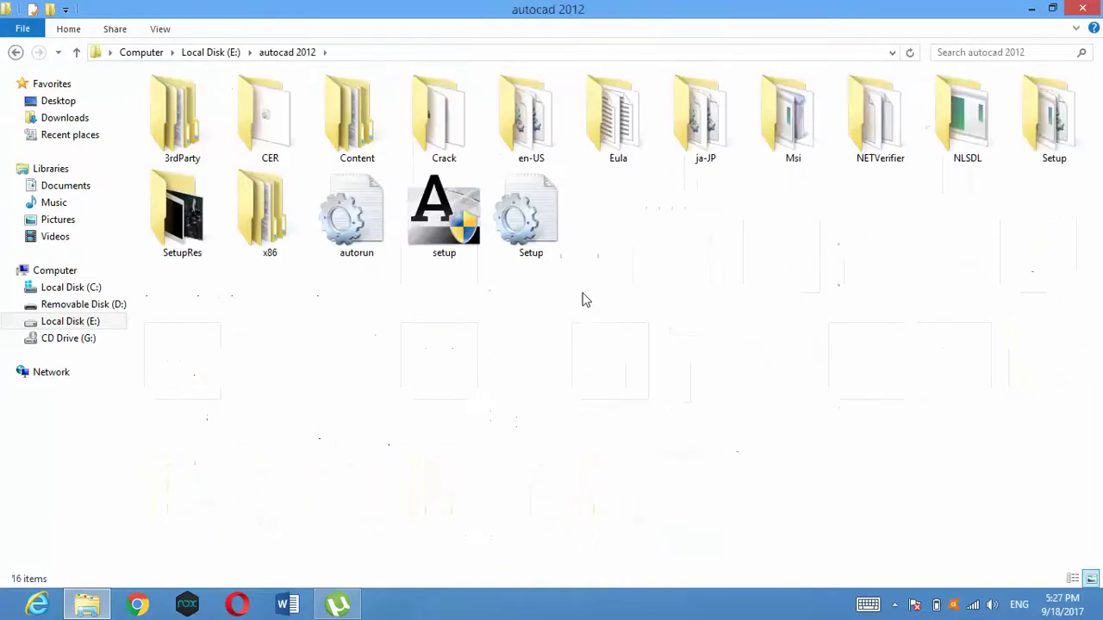
double_click(420, 110)
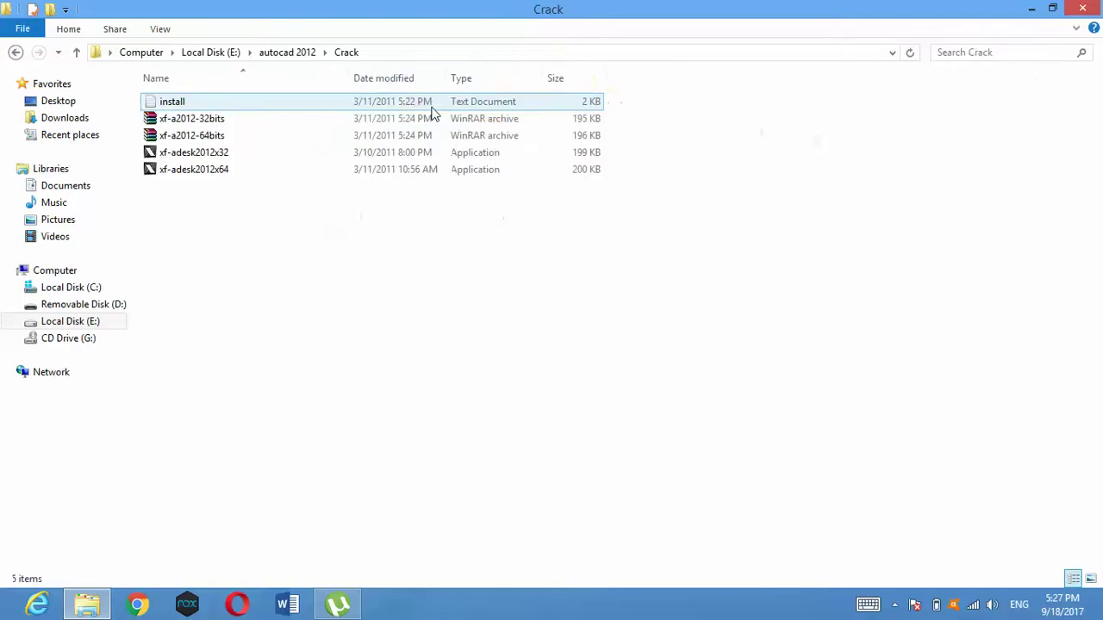
Step: Copy the xf-adesk2012x32 file and minimize Explorer to the desktop
double_click(327, 153)
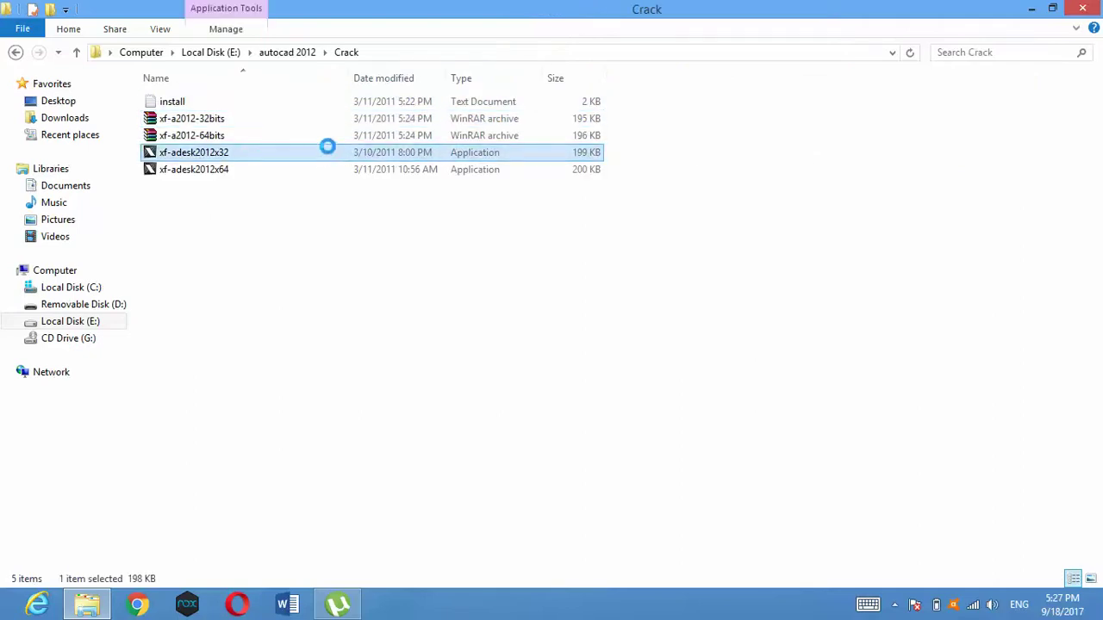
right_click(327, 148)
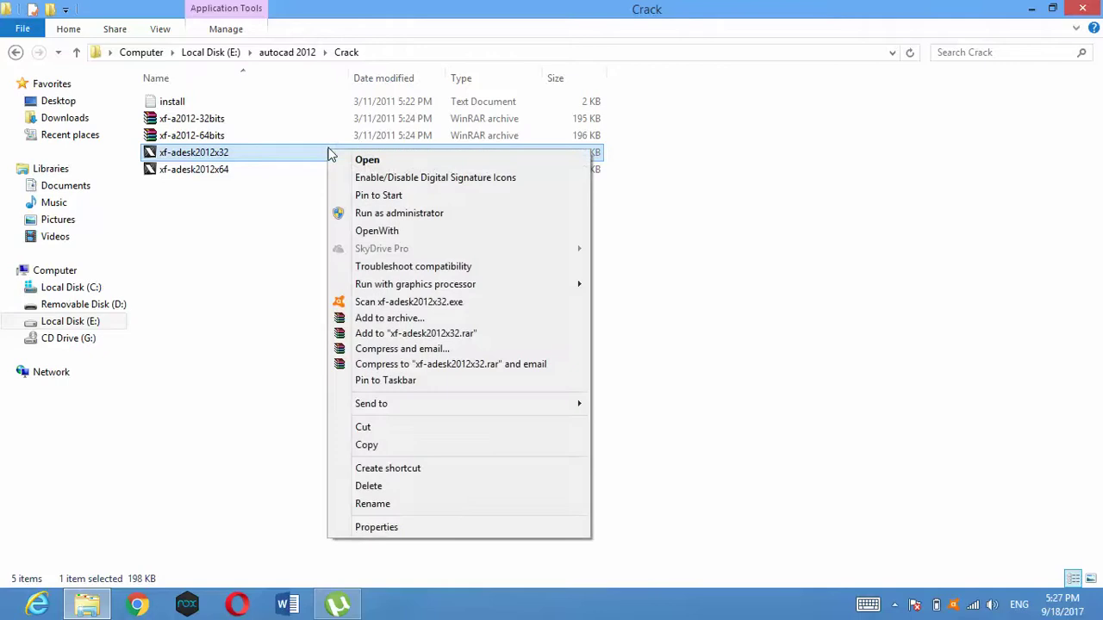
click(394, 445)
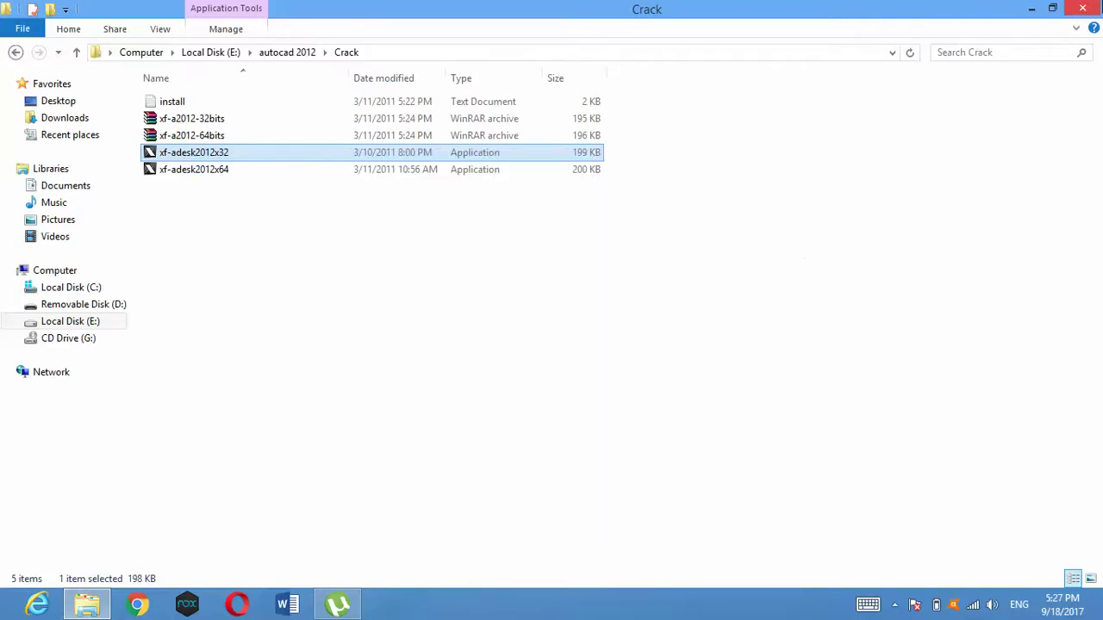
click(1031, 8)
right_click(875, 184)
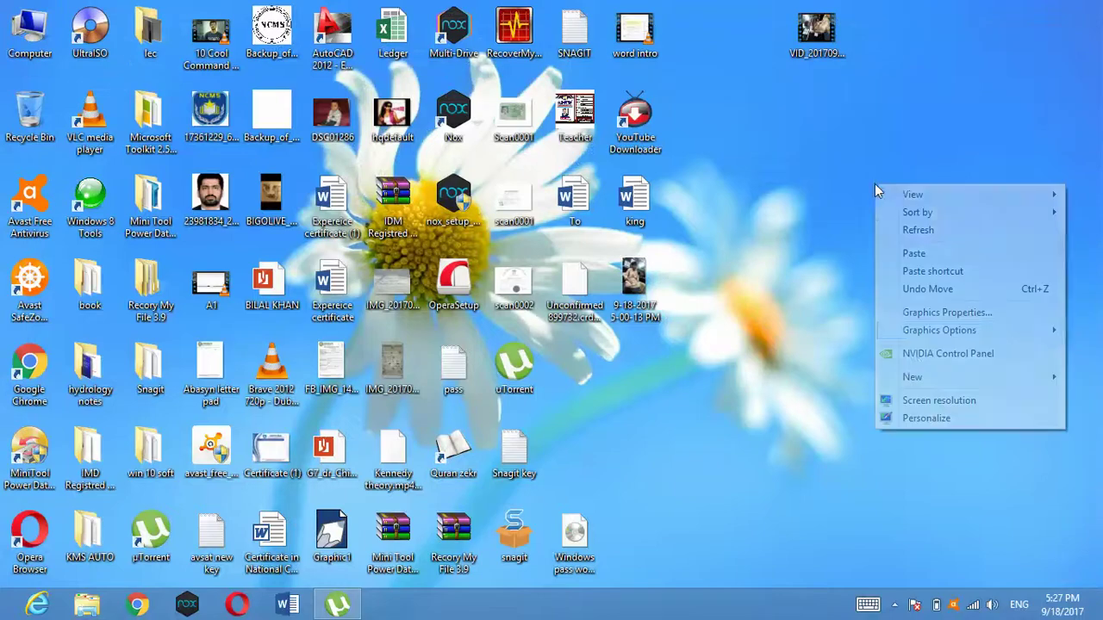
Step: Paste xf-adesk2012x32 onto the desktop, launch AutoCAD 2012, then run and close the X-Force keygen
click(904, 253)
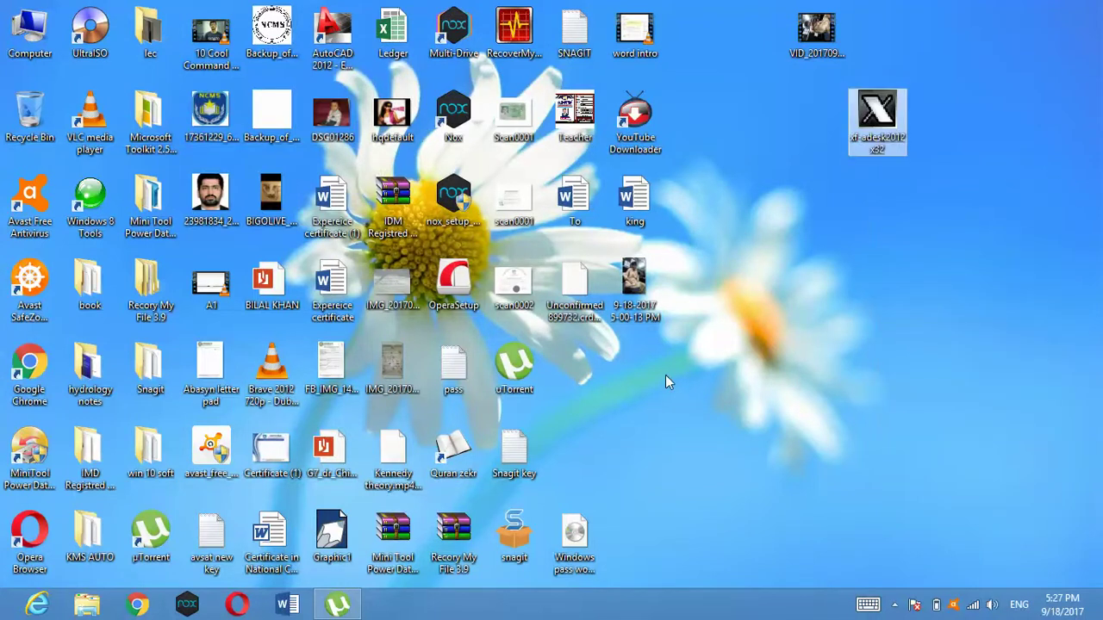
double_click(349, 36)
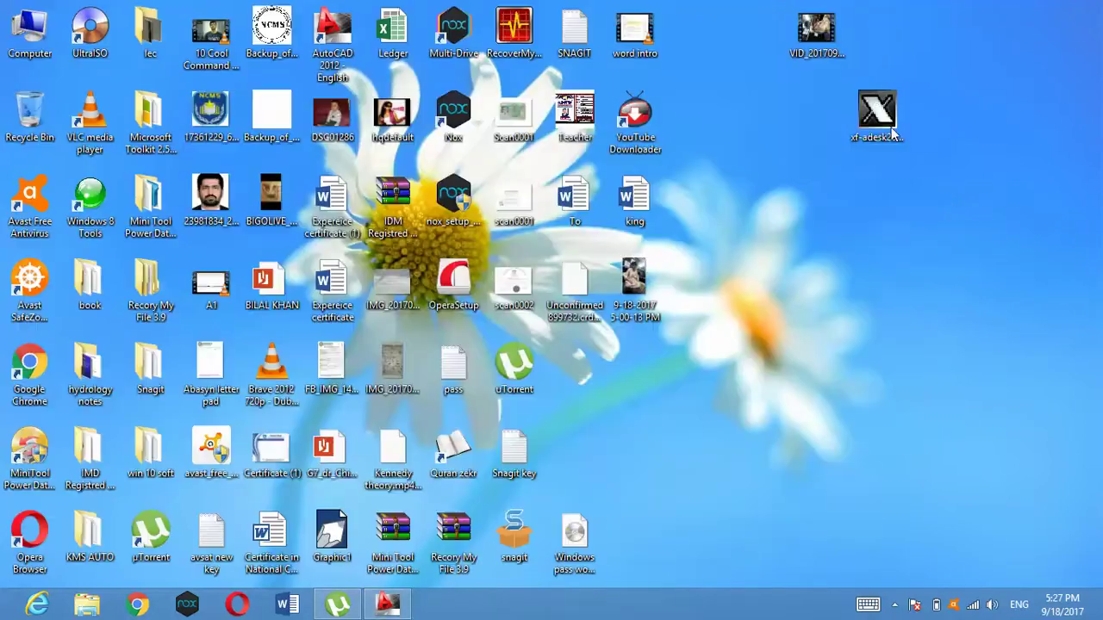
click(877, 102)
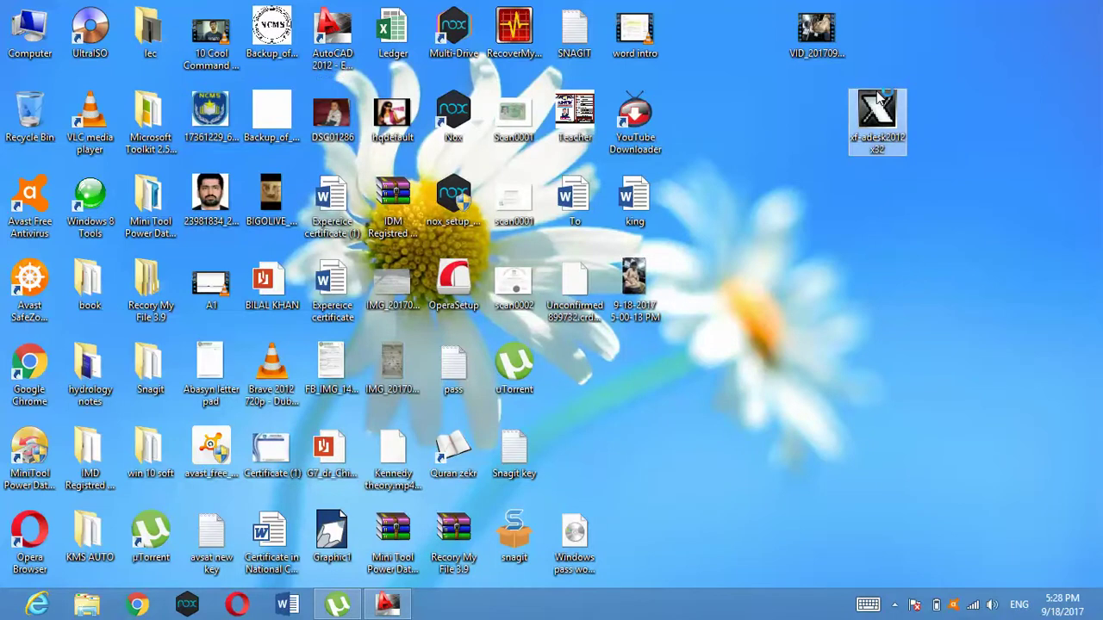
double_click(877, 101)
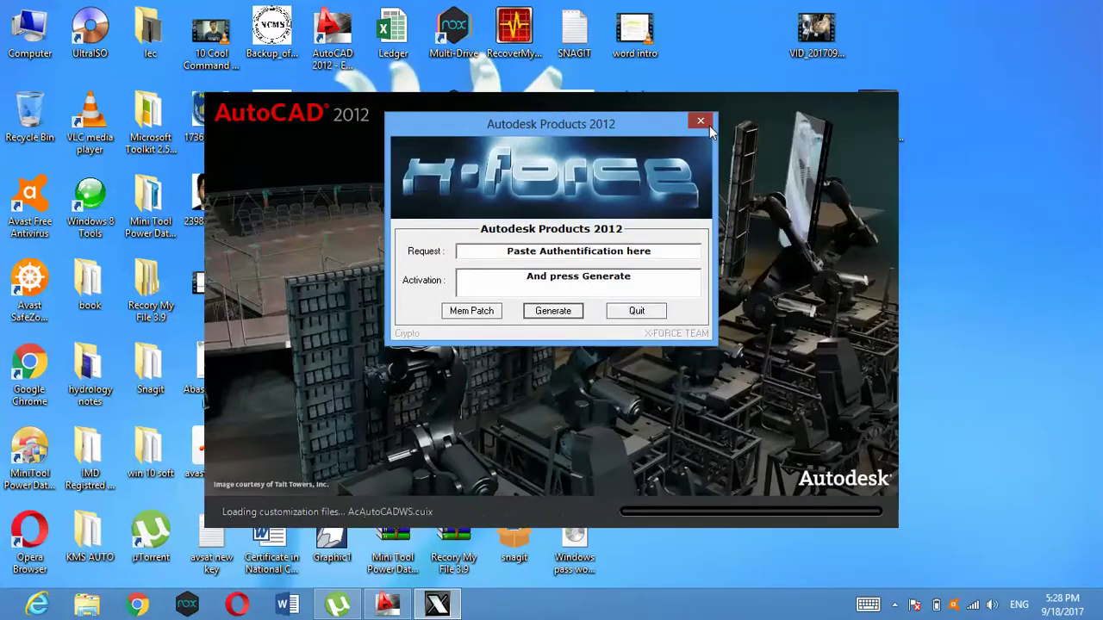
click(701, 121)
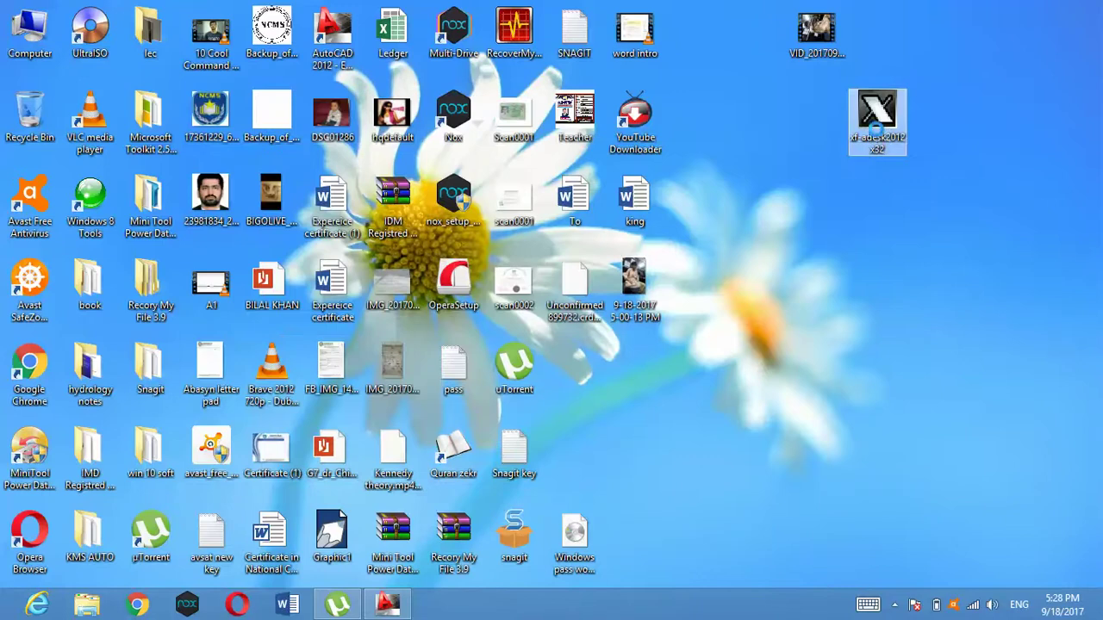
Step: Run xf-adesk2012x32 as administrator, apply Mem Patch, and place it beside the licensing window
right_click(876, 131)
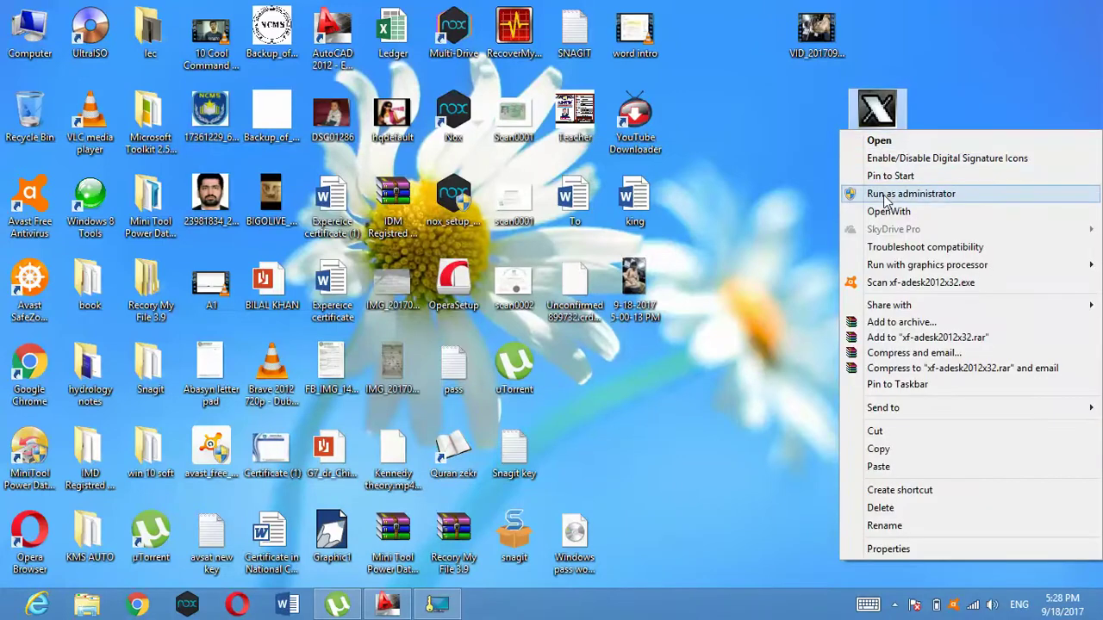
click(884, 197)
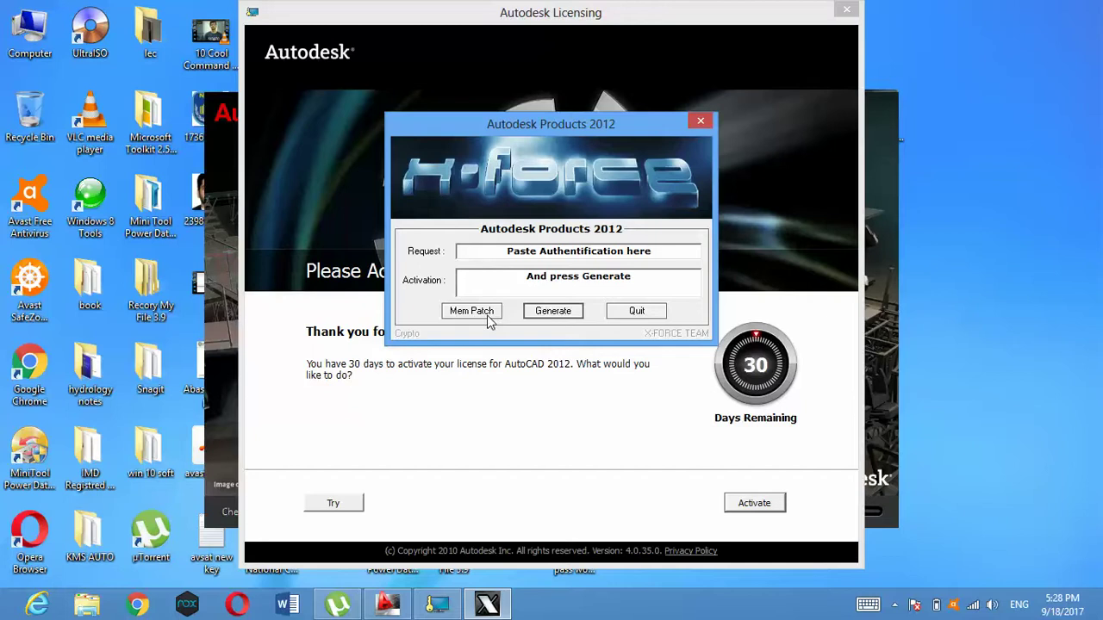
click(488, 315)
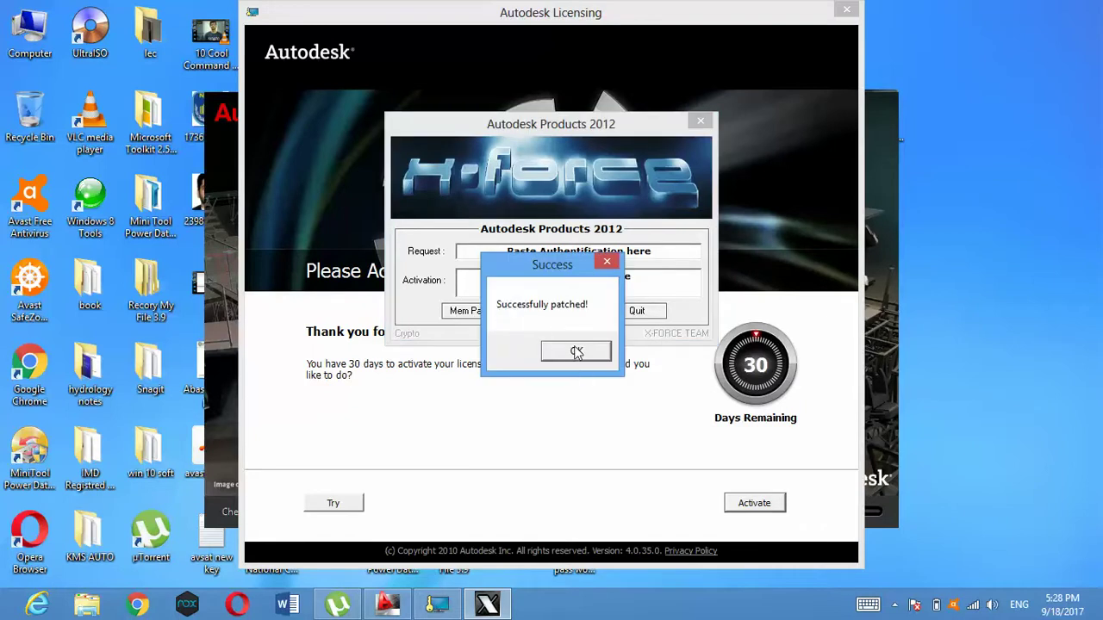
click(575, 350)
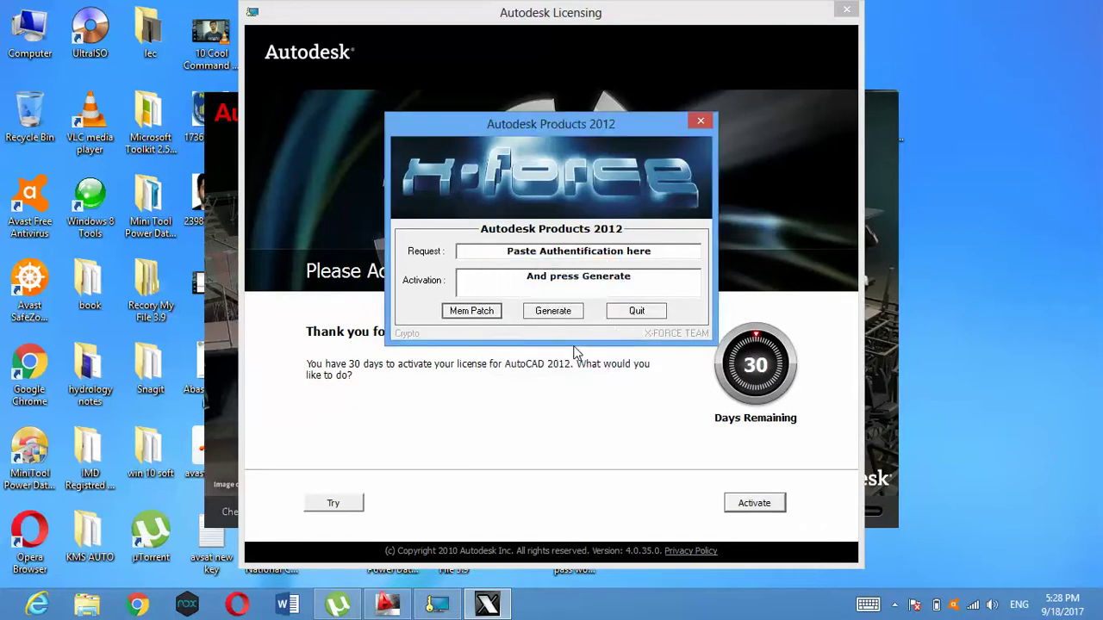
click(596, 402)
drag(629, 127, 236, 101)
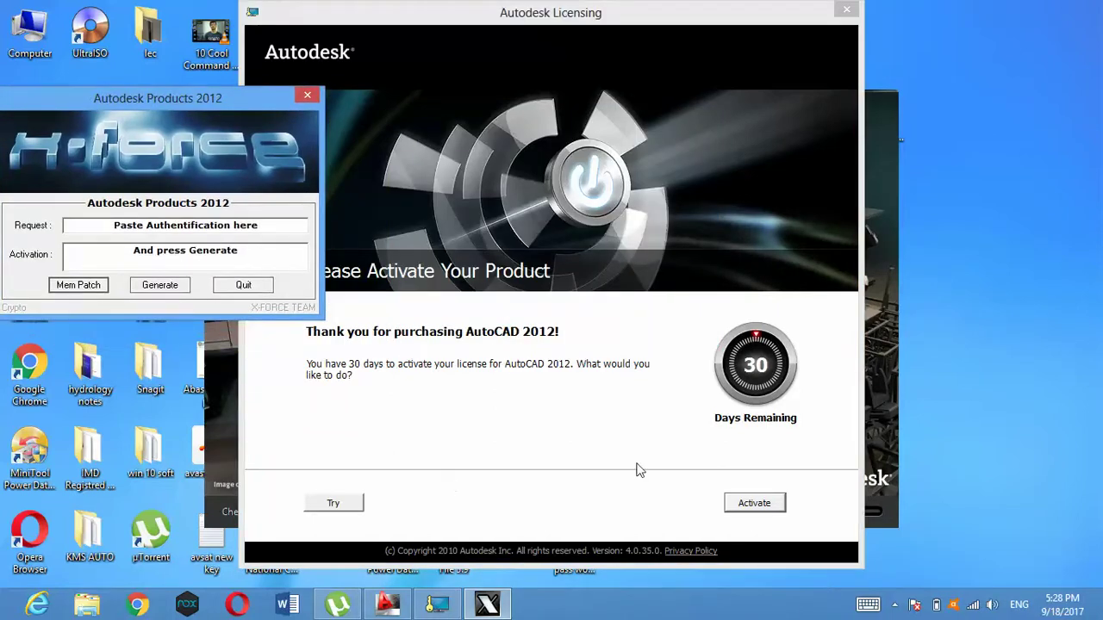
Step: Start activating AutoCAD 2012 and accept the Autodesk Privacy Policy
click(776, 504)
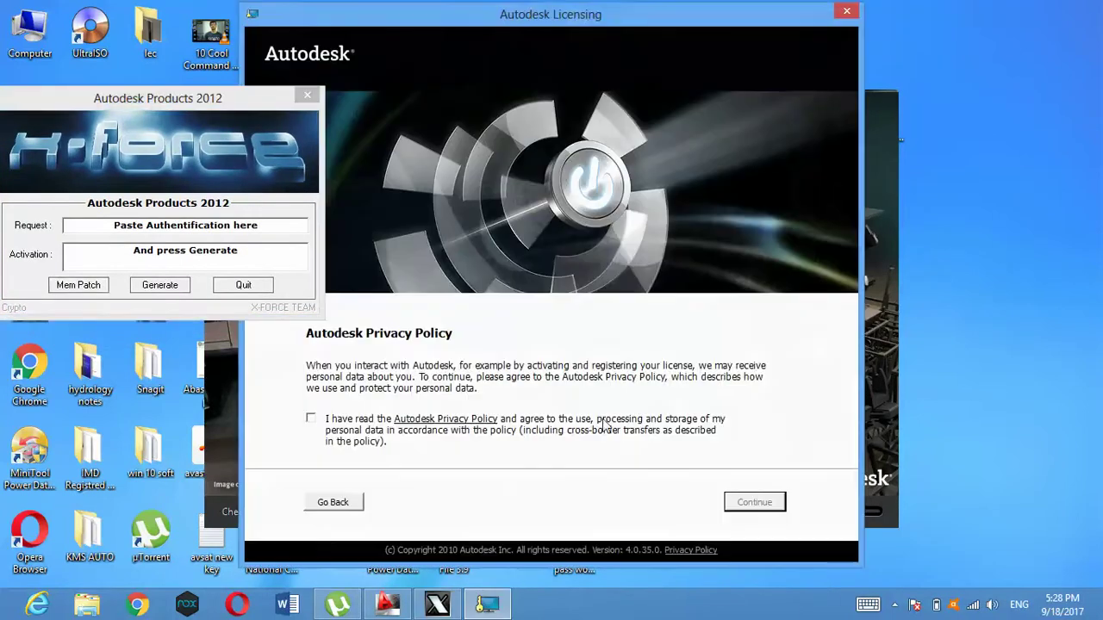
click(312, 419)
click(760, 504)
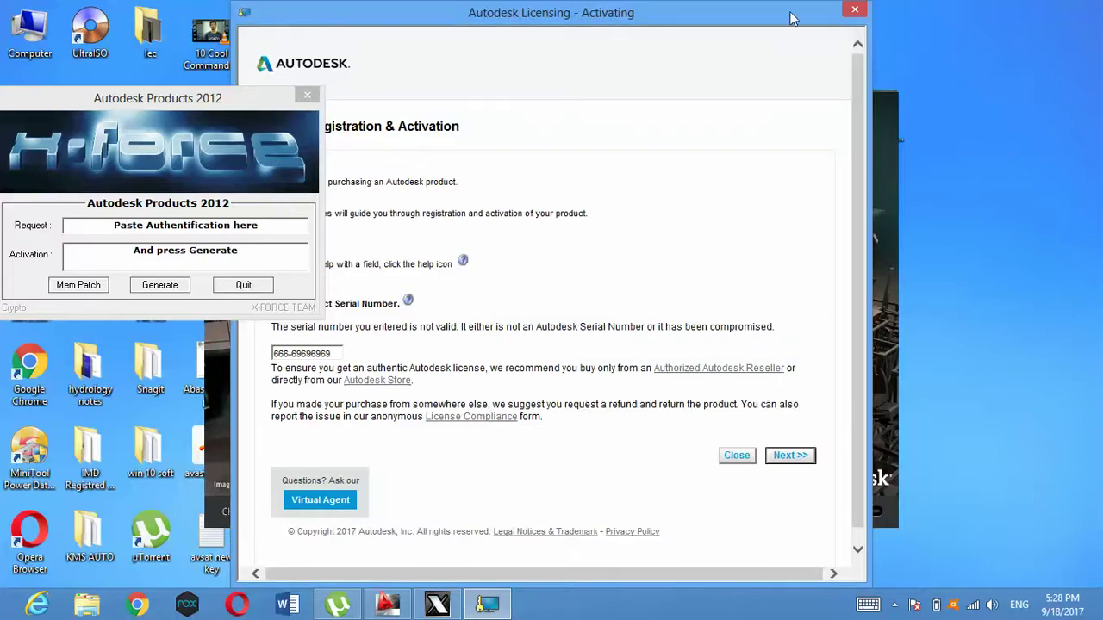
Step: Close the invalid-serial page, restart activation and accept the privacy policy again
click(856, 10)
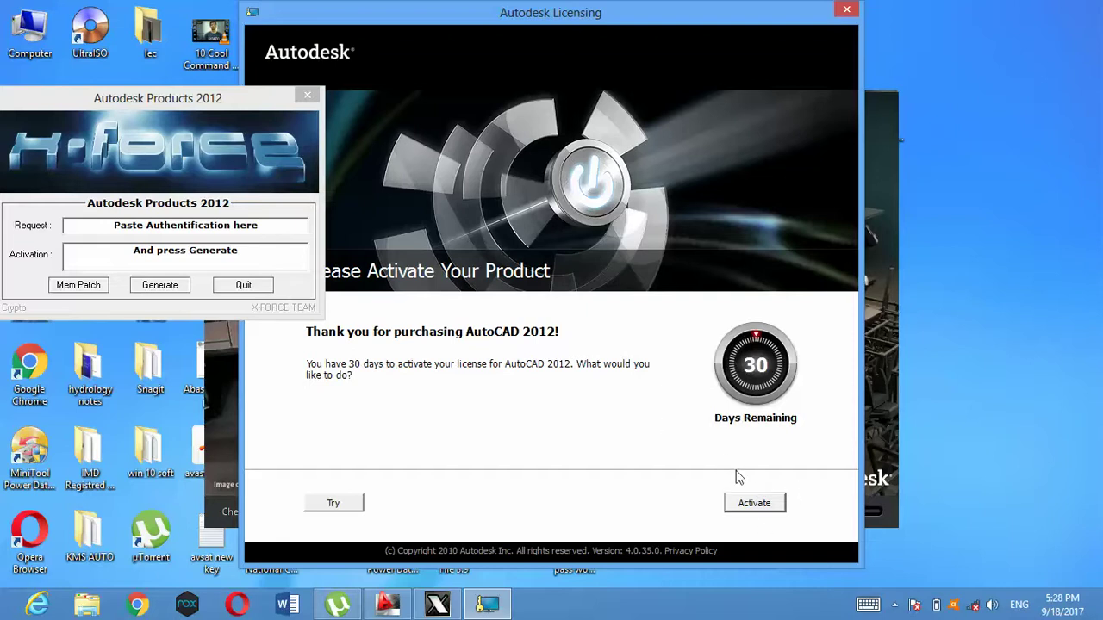
click(745, 503)
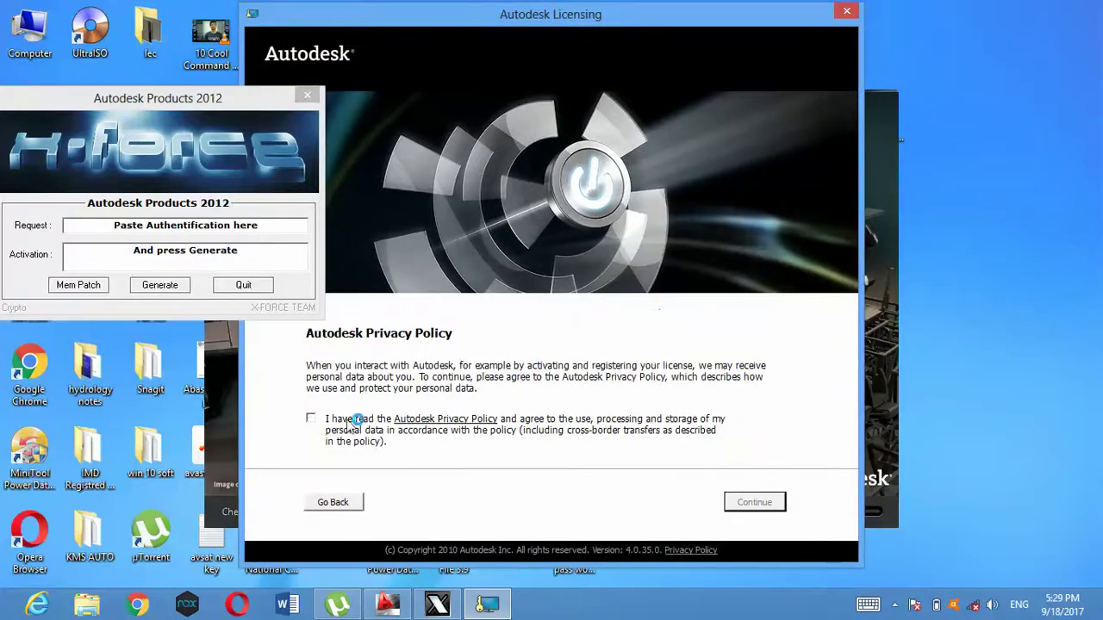
click(311, 418)
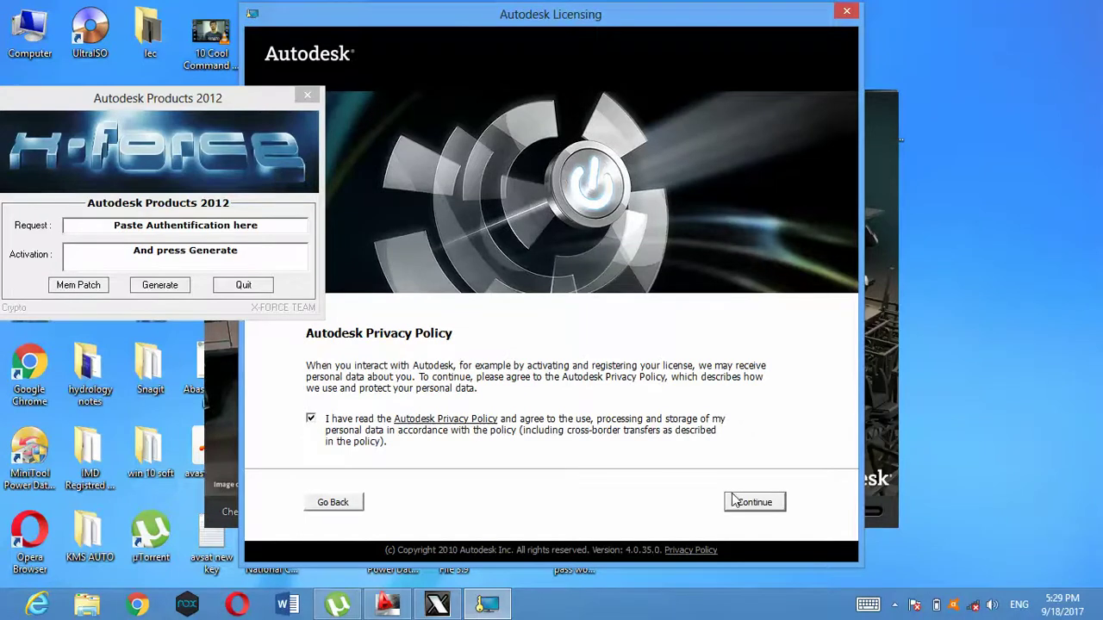
click(738, 500)
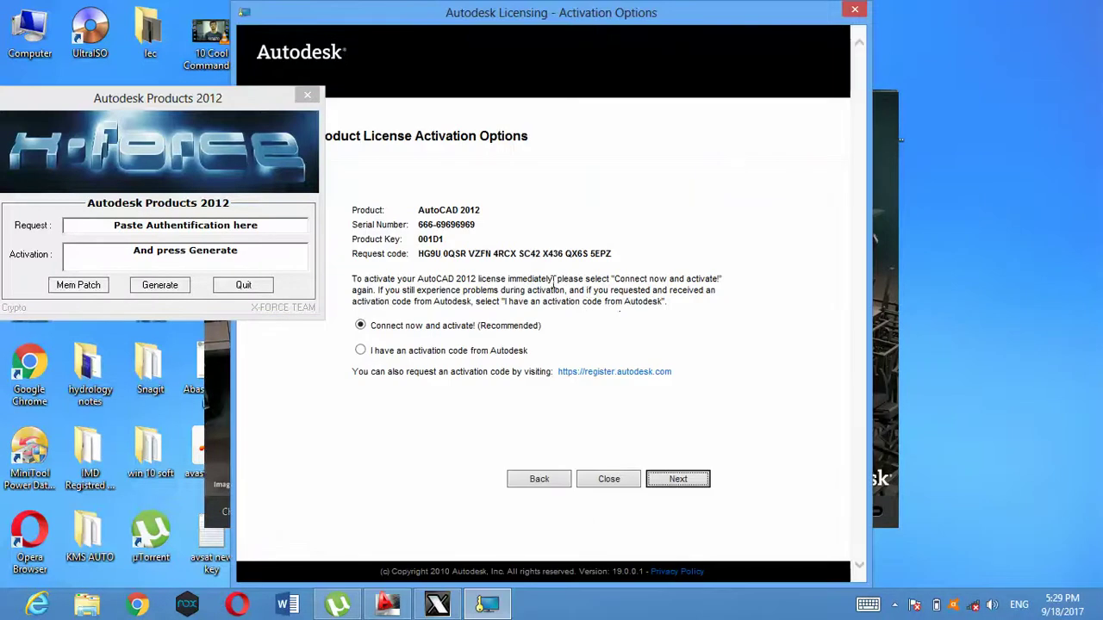
Step: Paste the AutoCAD request code into the keygen's Request field and generate an activation code
drag(612, 256, 420, 256)
key(ctrl+c)
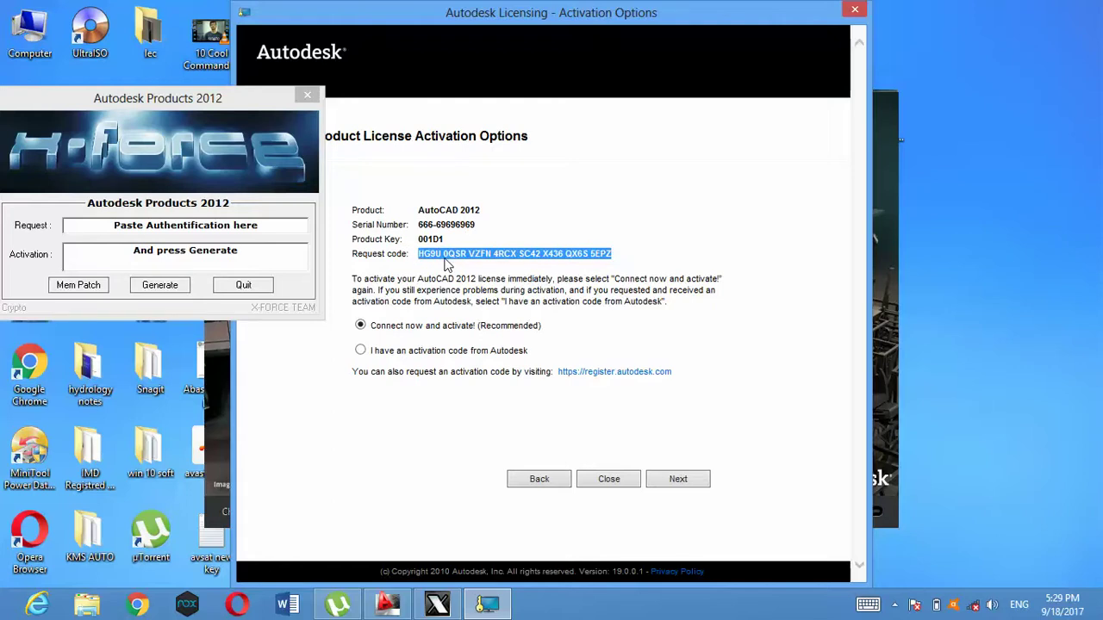
drag(280, 224, 101, 217)
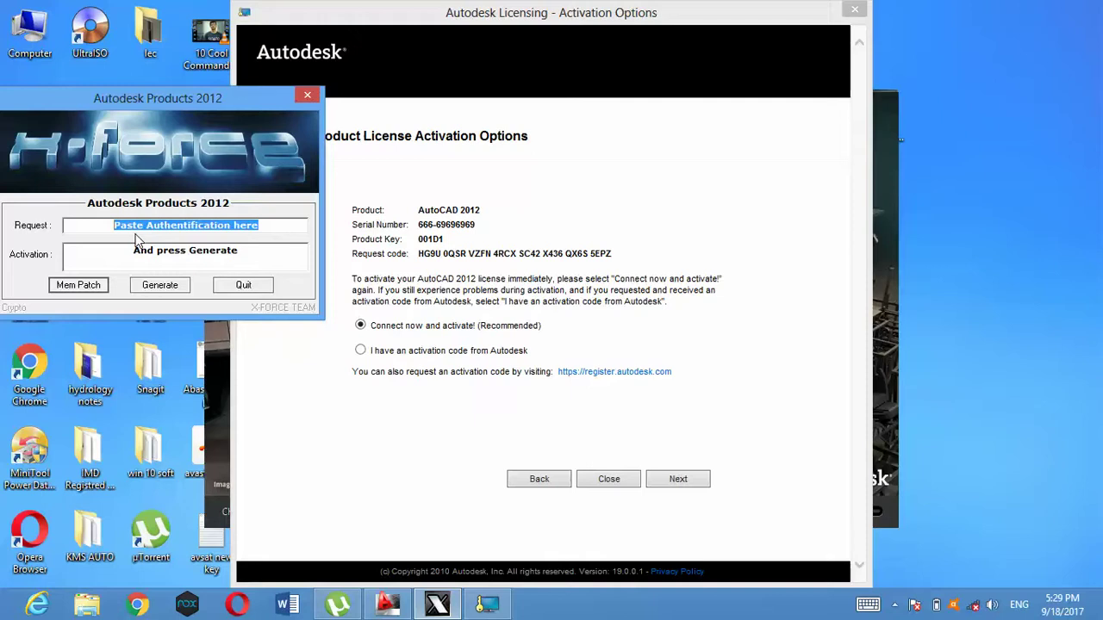
key(ctrl+v)
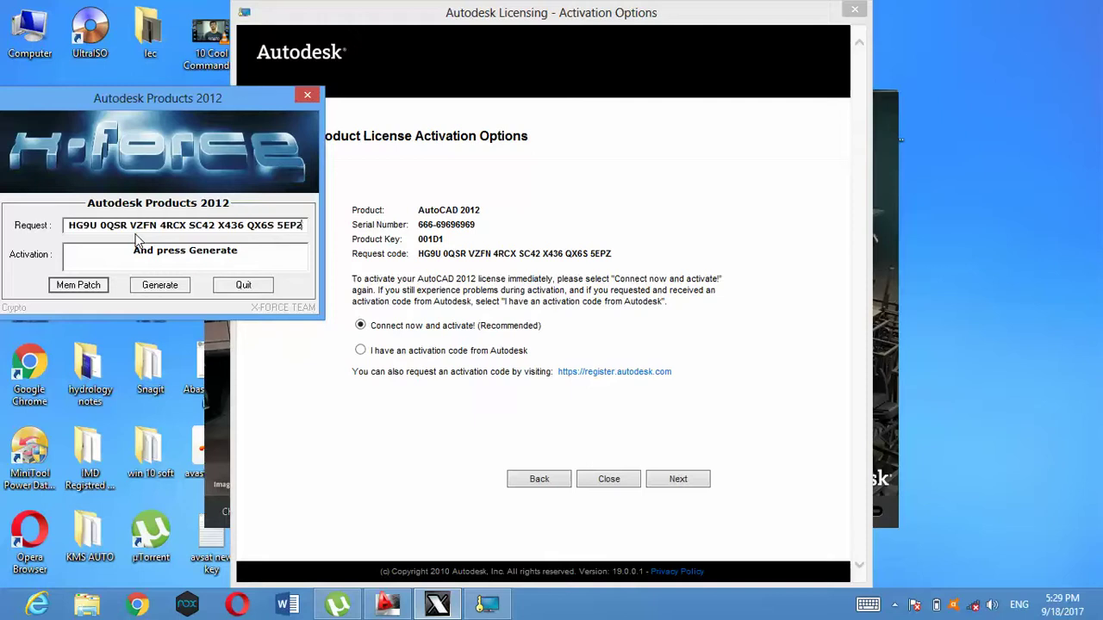
click(152, 290)
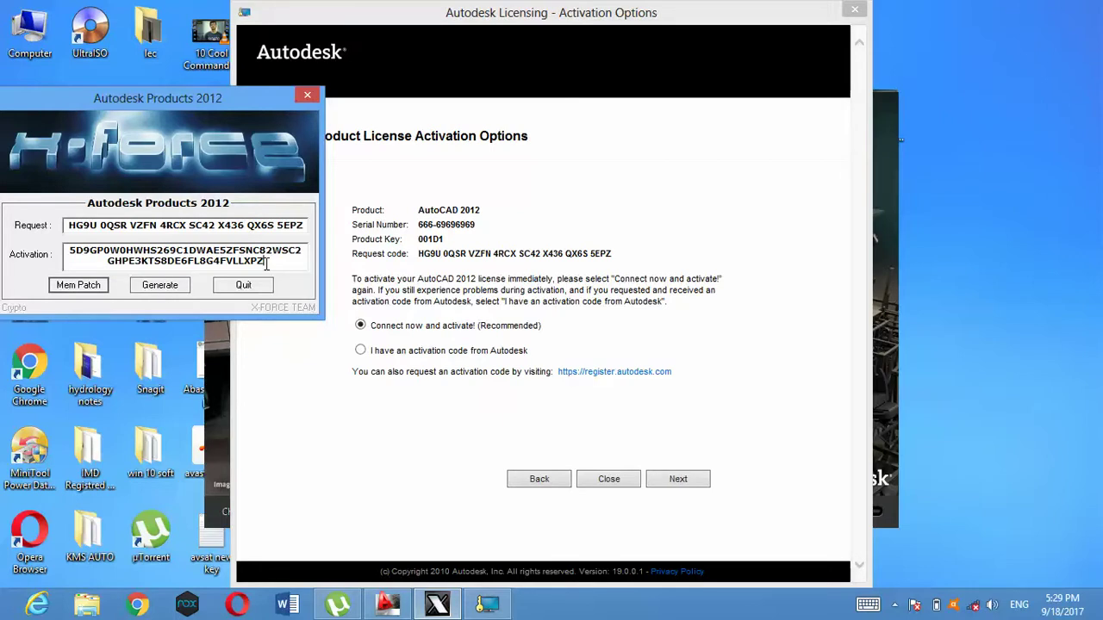
Step: Select 'I have an activation code from Autodesk' and paste the generated code into the boxes
drag(267, 263, 119, 238)
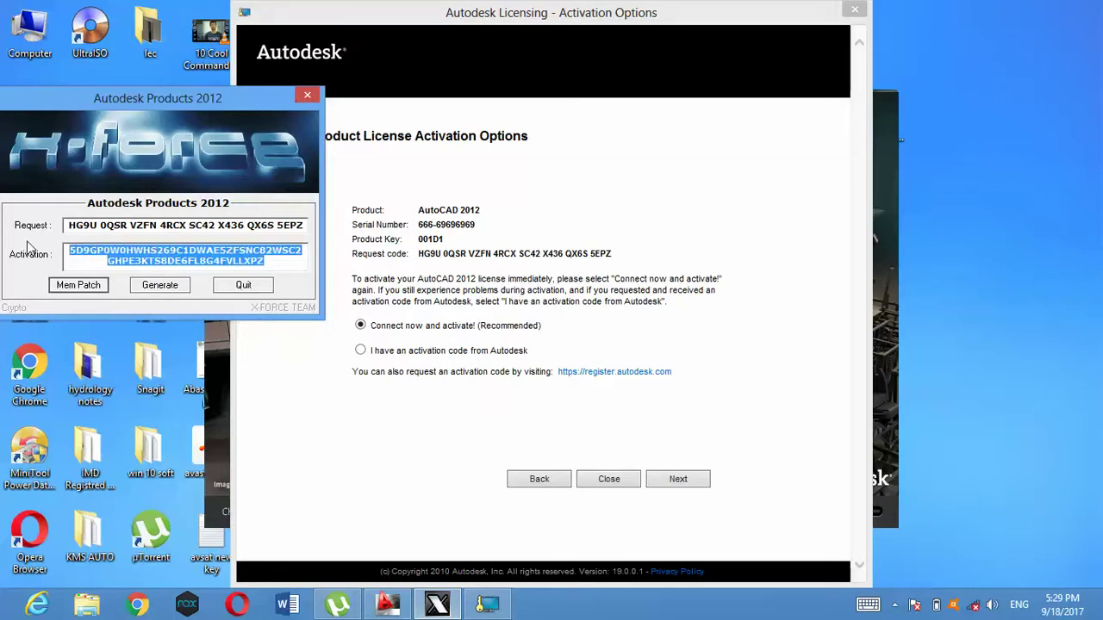
click(360, 350)
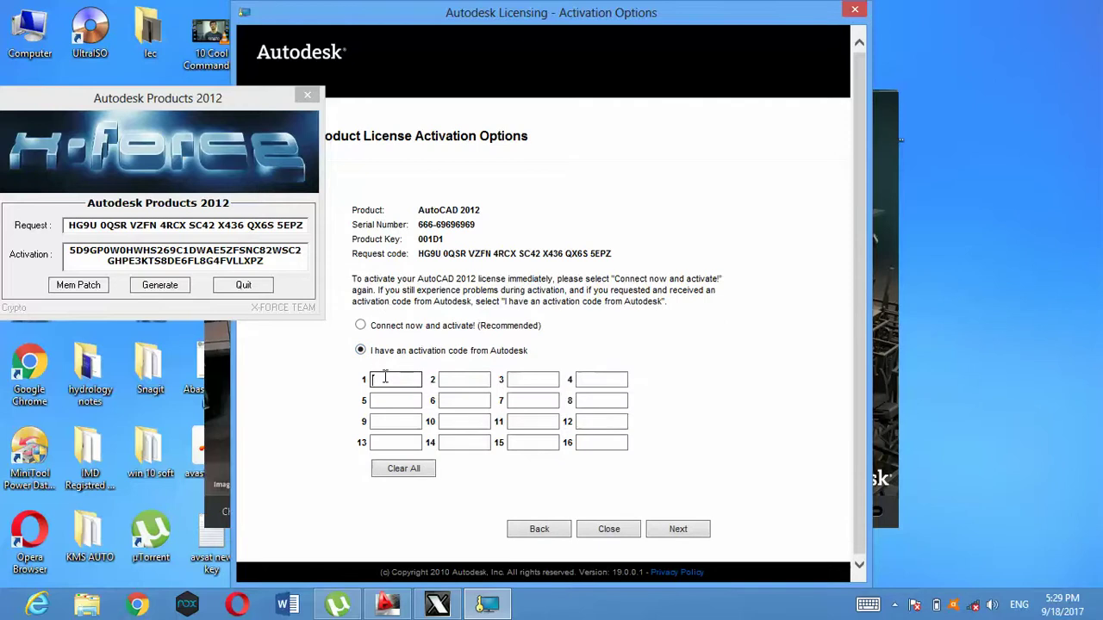
key(ctrl+v)
Step: Submit the activation code and finish, then quit the keygen, close AutoCAD and show hidden tray icons
click(680, 529)
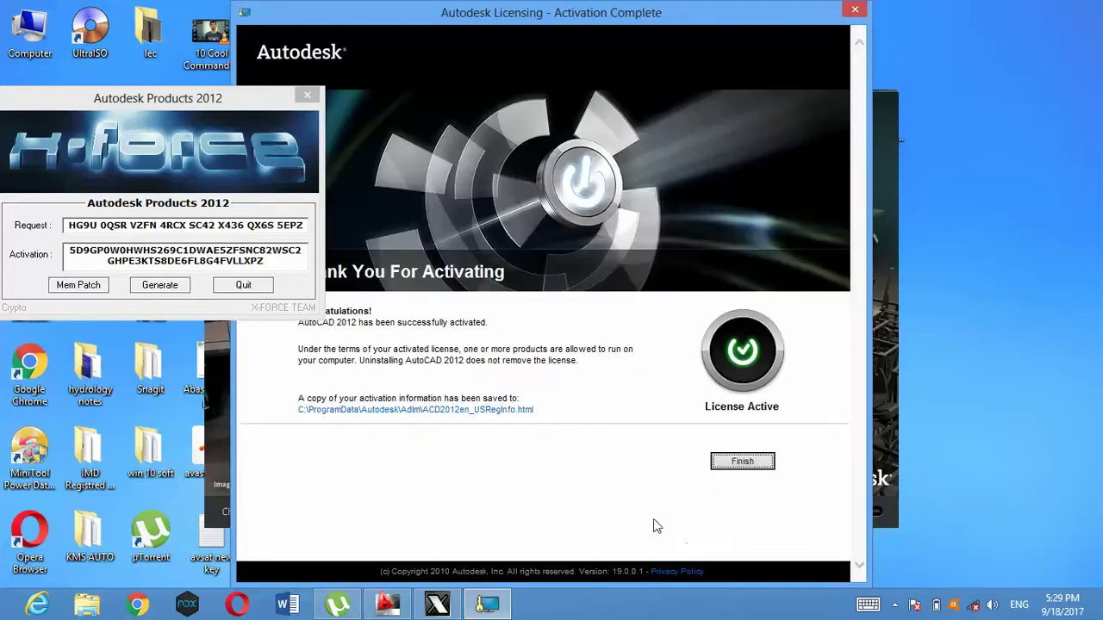
click(747, 463)
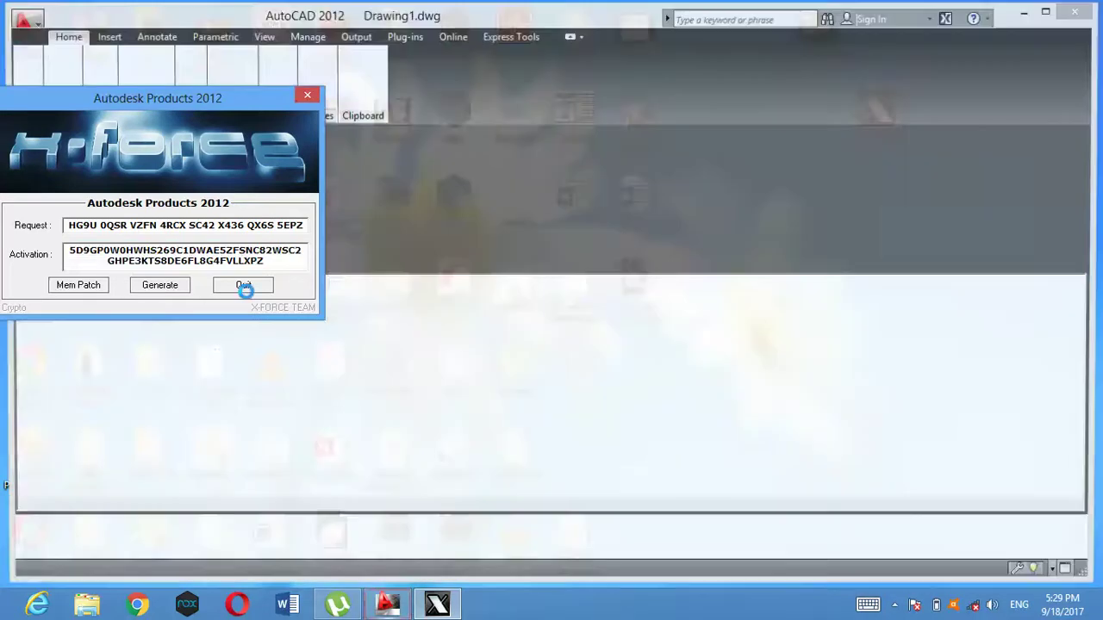
click(242, 284)
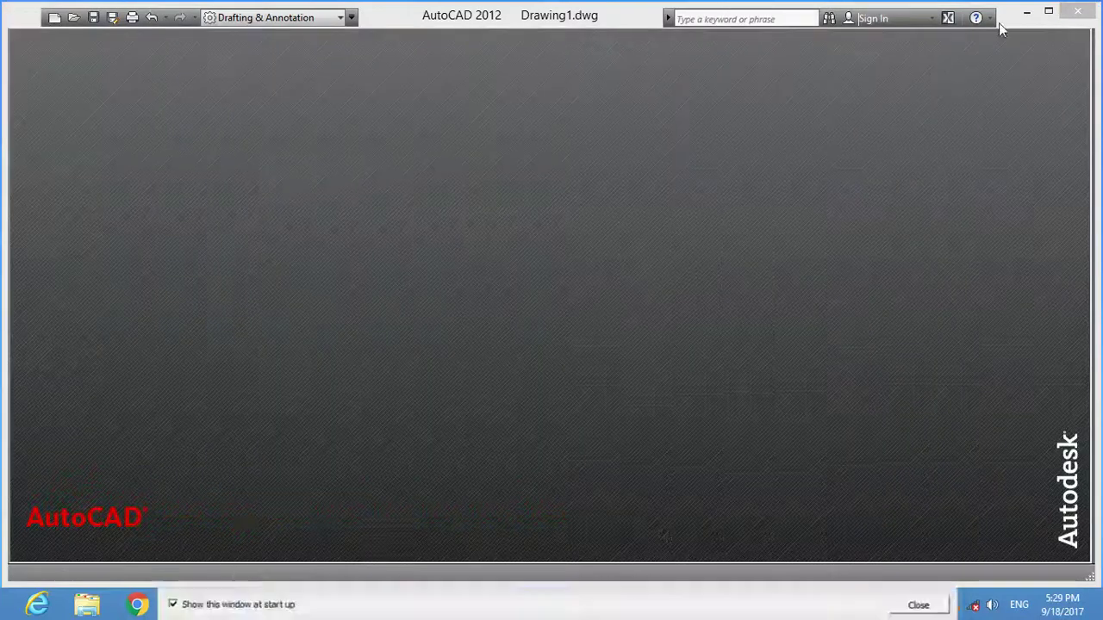
click(1051, 9)
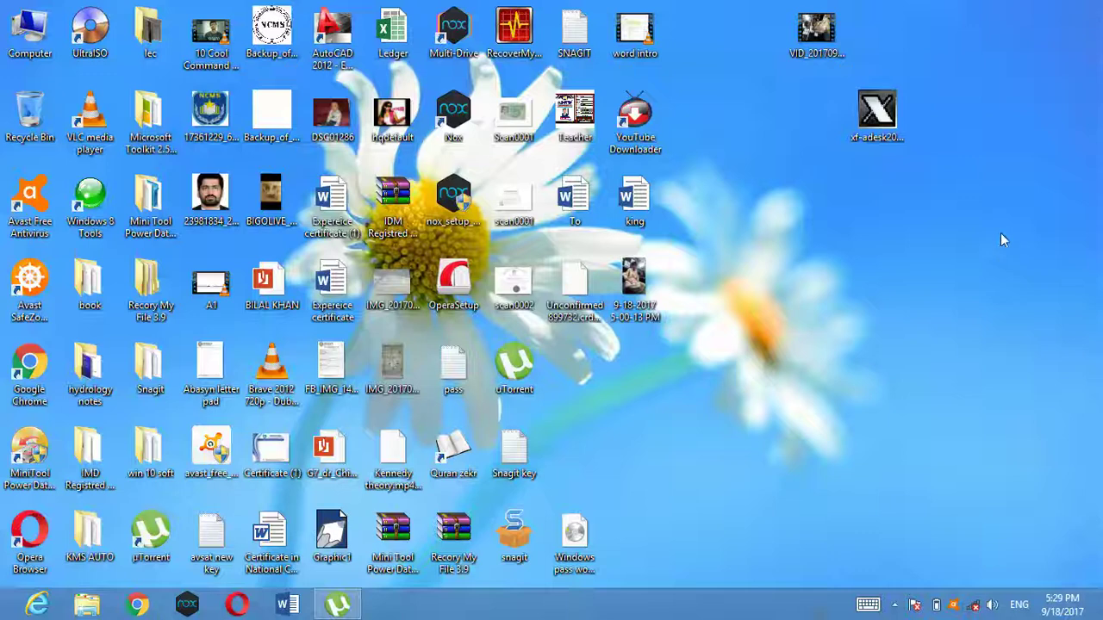
click(894, 605)
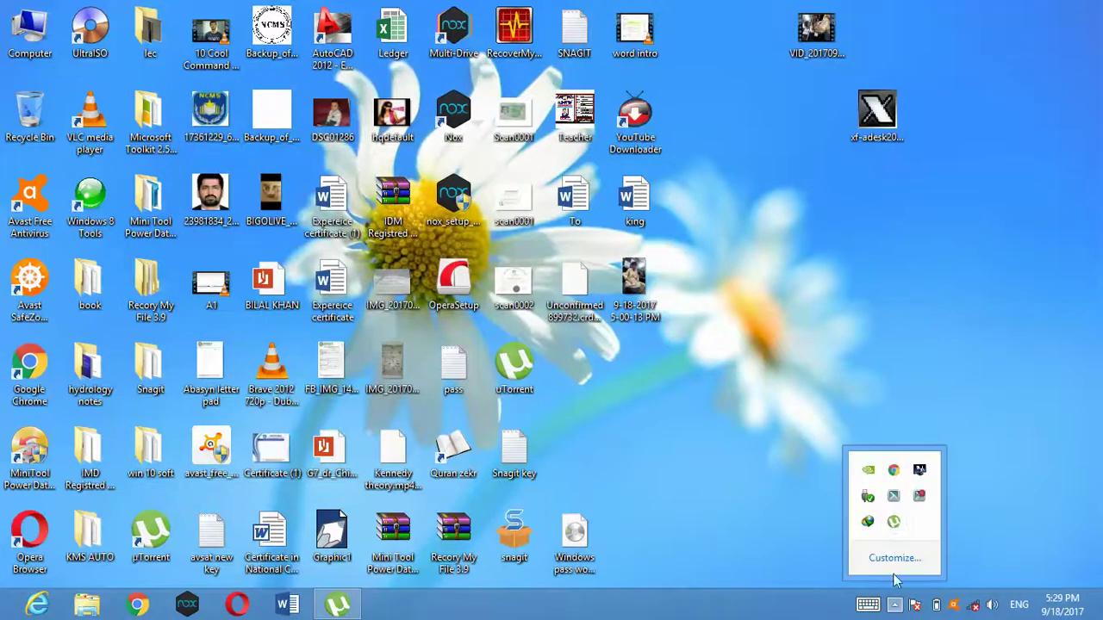